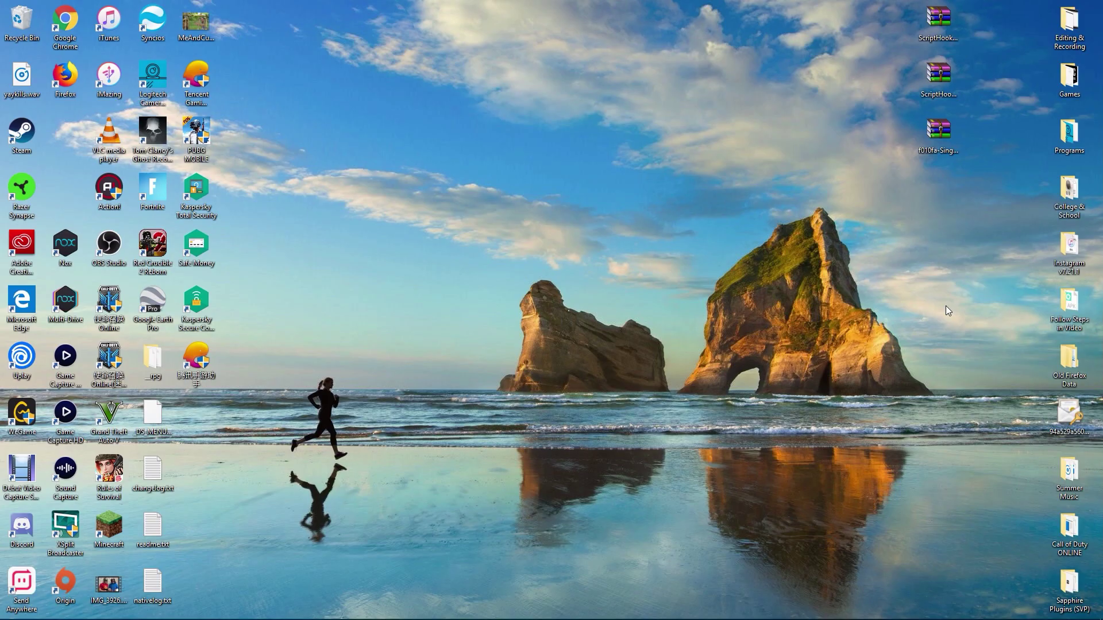
# - Search Google for 'memu' in Chrome and open the memuplay.com site
pyautogui.moveTo(153, 618)
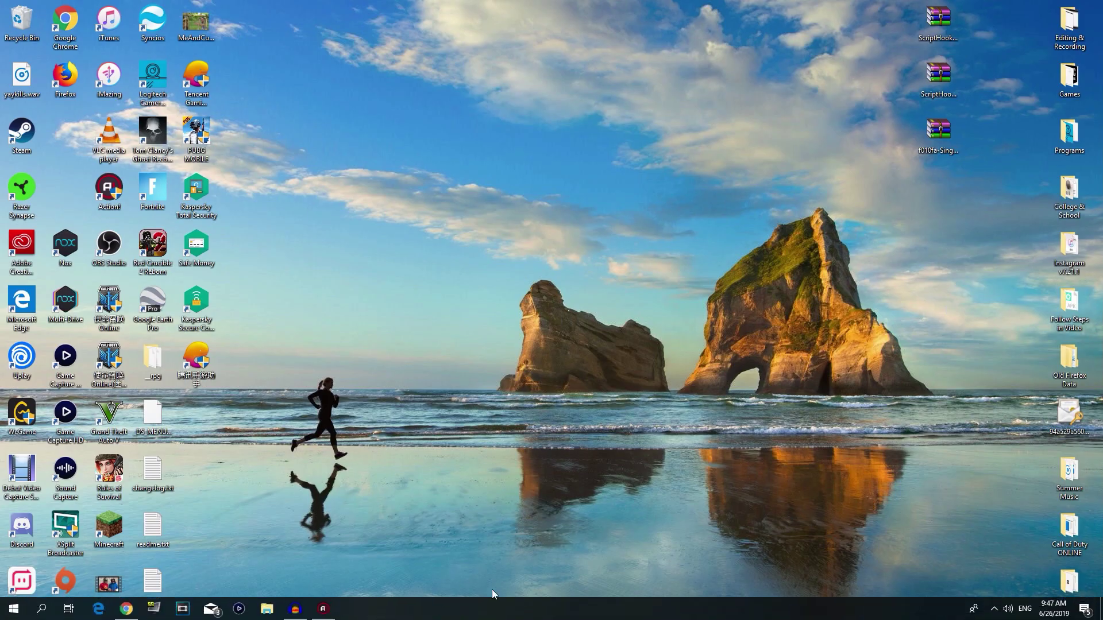
pyautogui.click(126, 614)
pyautogui.click(523, 250)
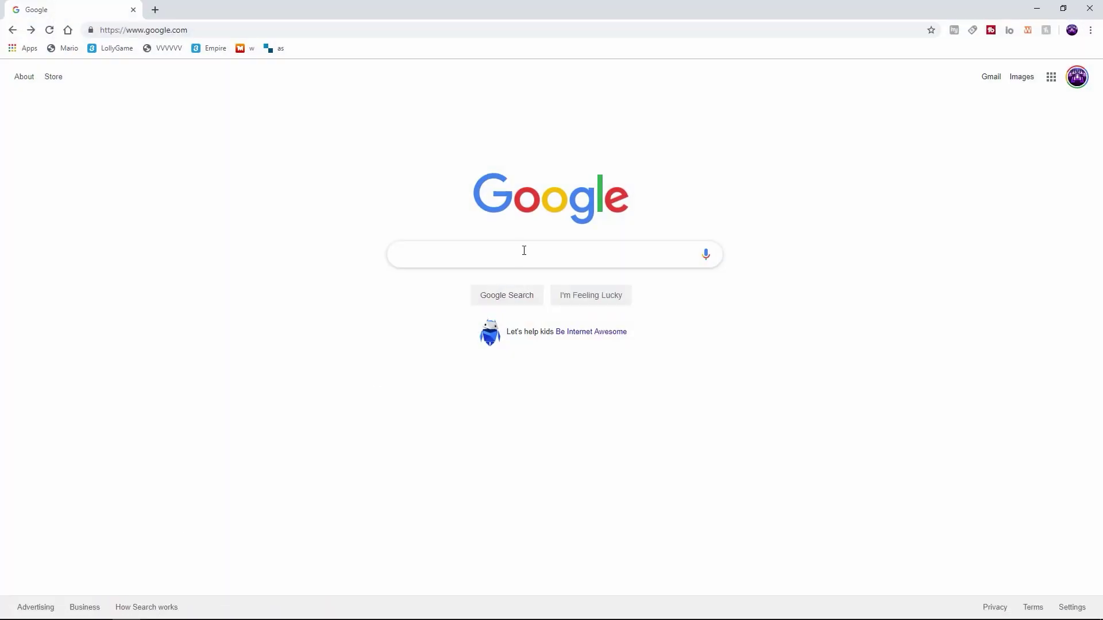
pyautogui.write('memu')
pyautogui.press('Return')
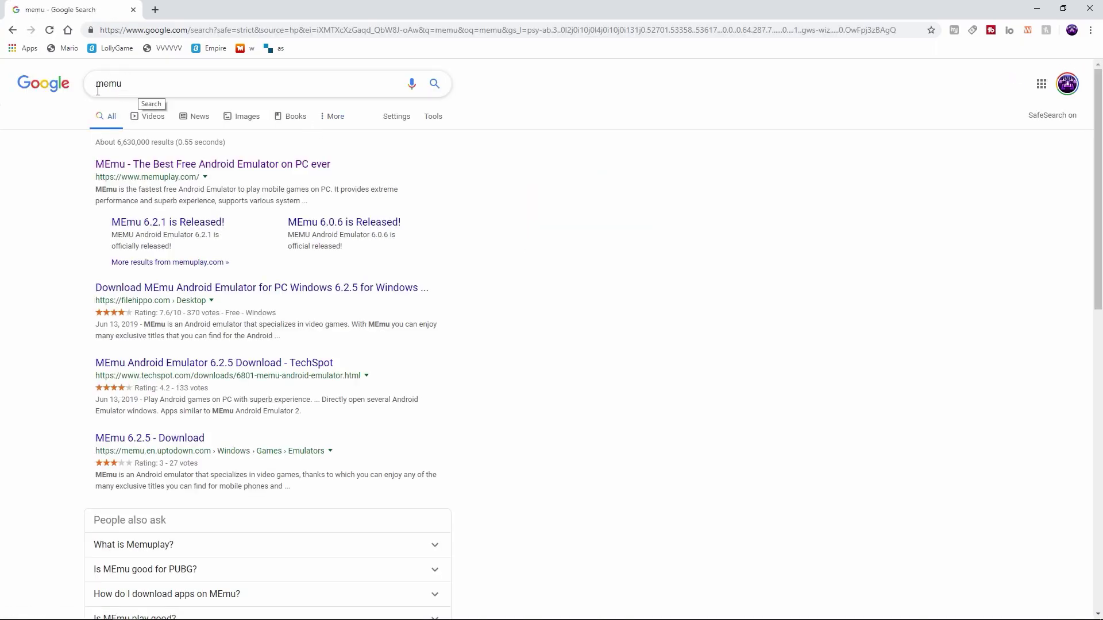
pyautogui.click(151, 180)
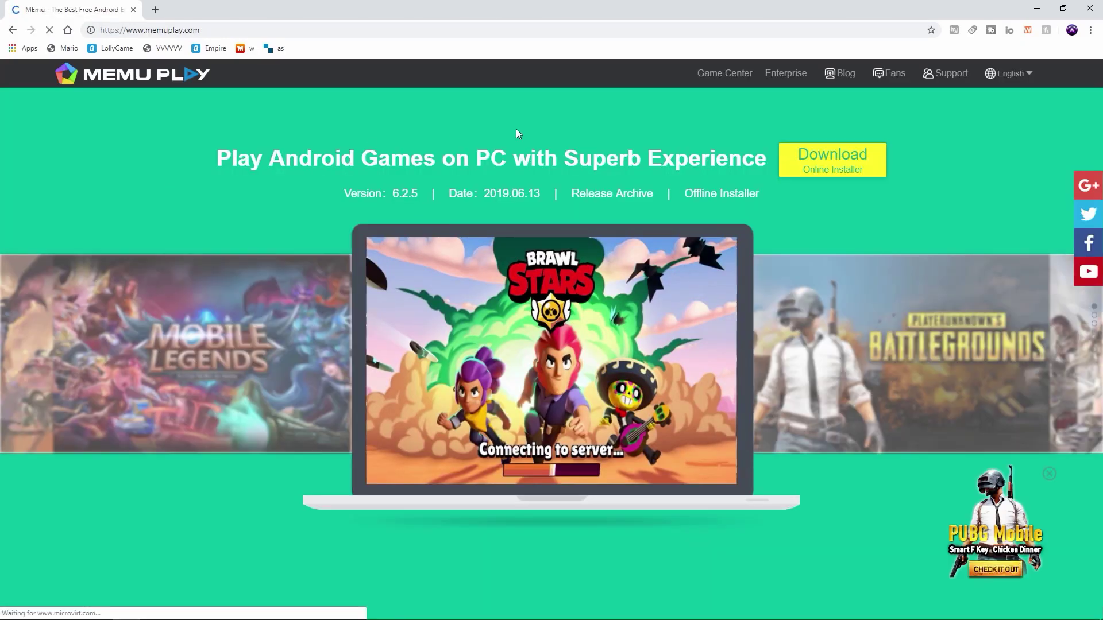
# - Download the MEmu online installer and run Memu-Installer.exe
pyautogui.click(832, 159)
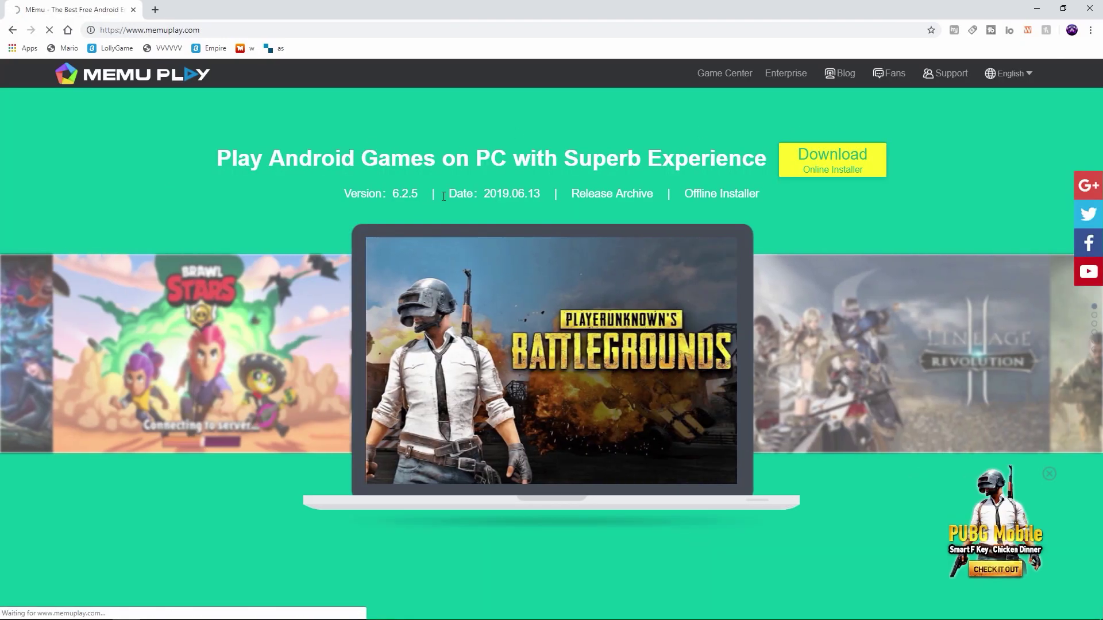
pyautogui.click(57, 606)
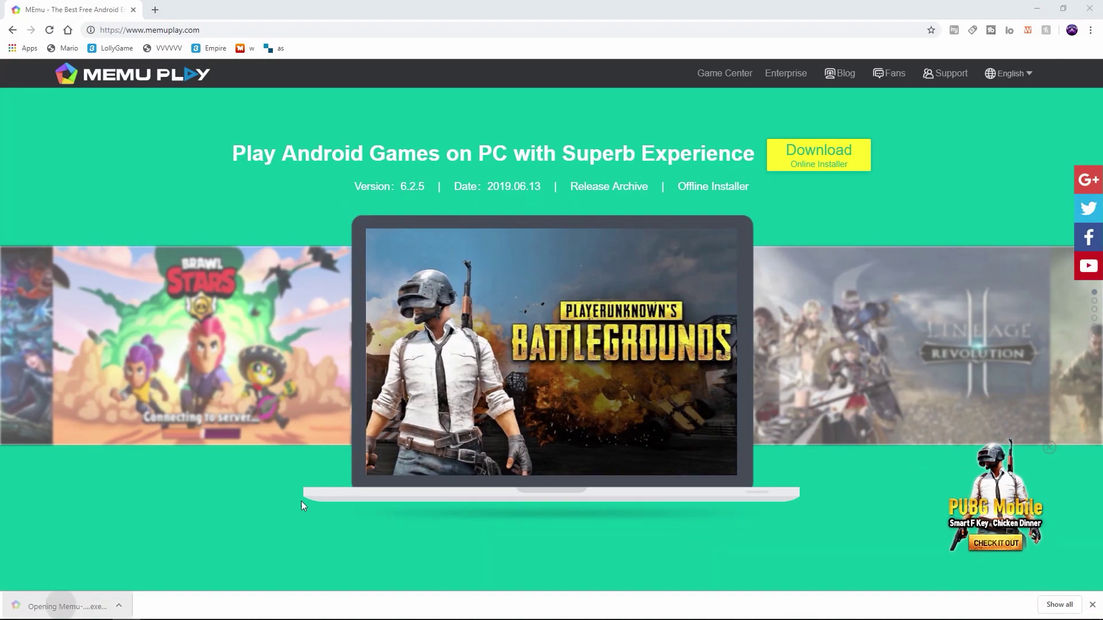
pyautogui.click(1036, 8)
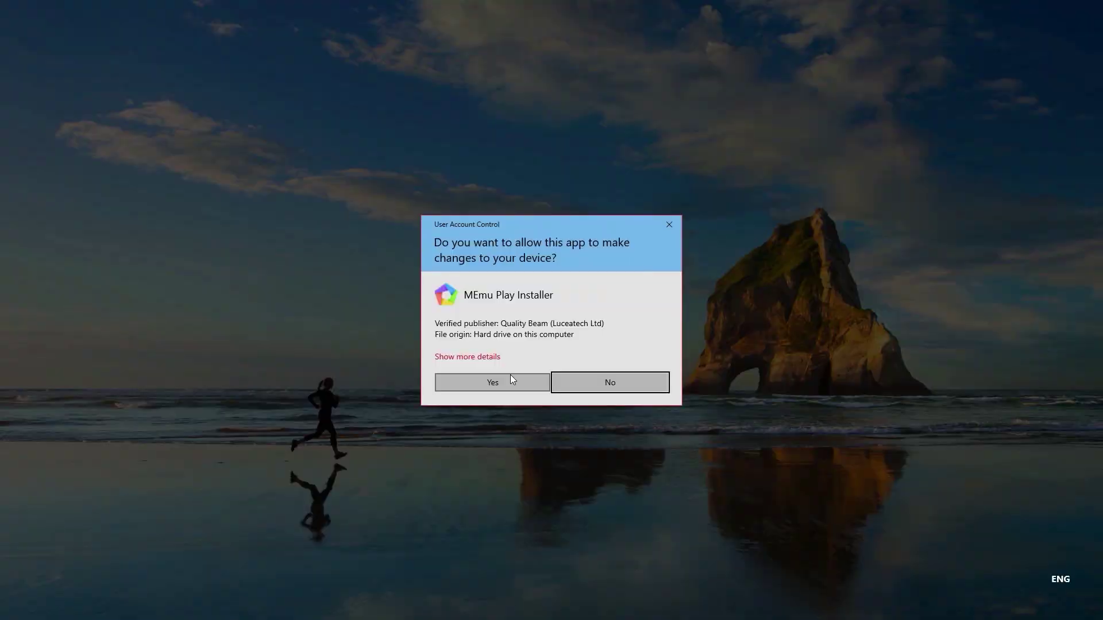
# - Allow the installer, accept the MEmu license and decline the Avast offer
pyautogui.click(511, 376)
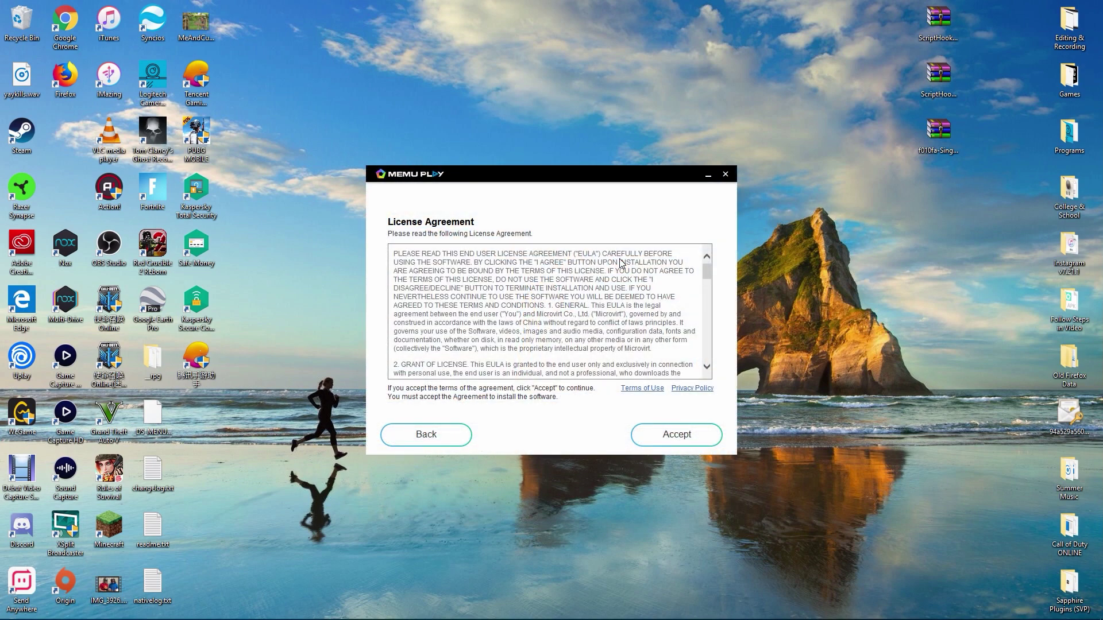
pyautogui.click(681, 438)
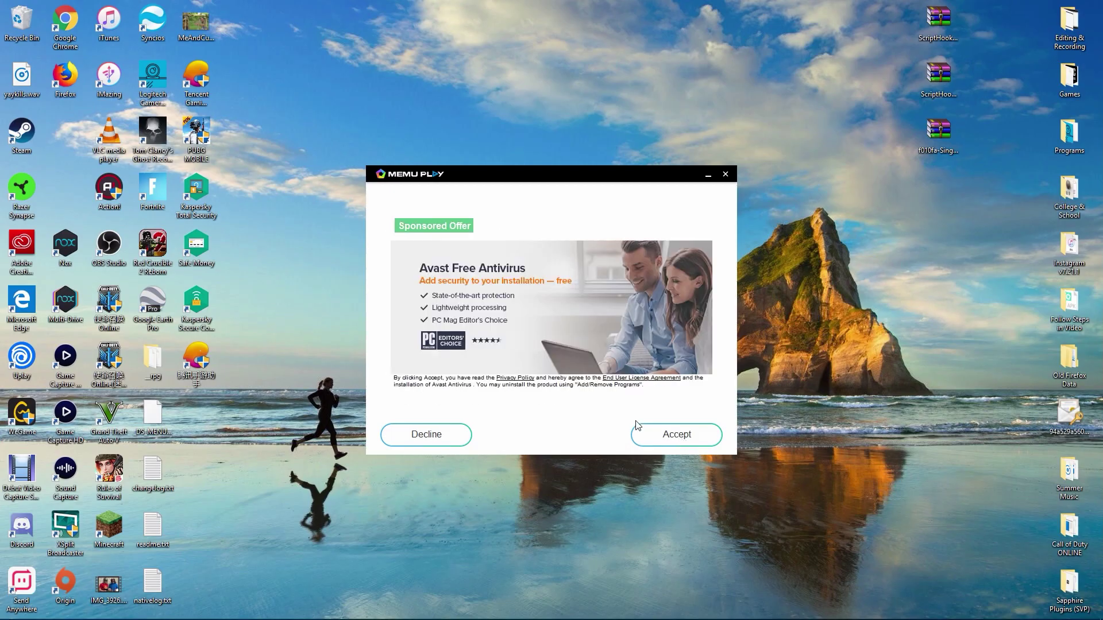
pyautogui.click(466, 437)
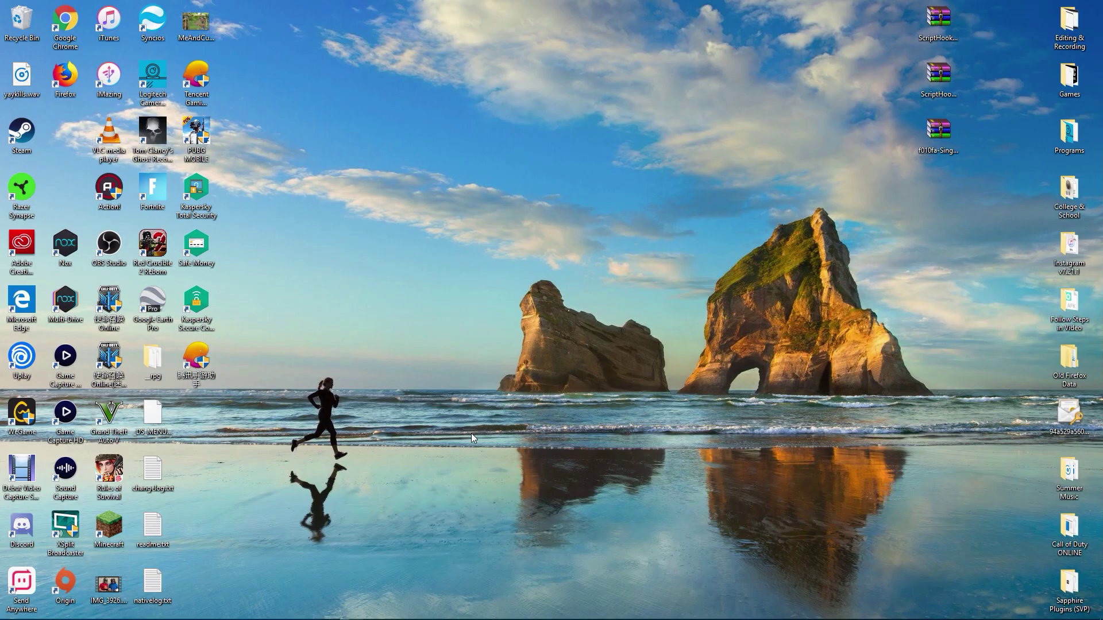
pyautogui.moveTo(242, 618)
pyautogui.click(343, 613)
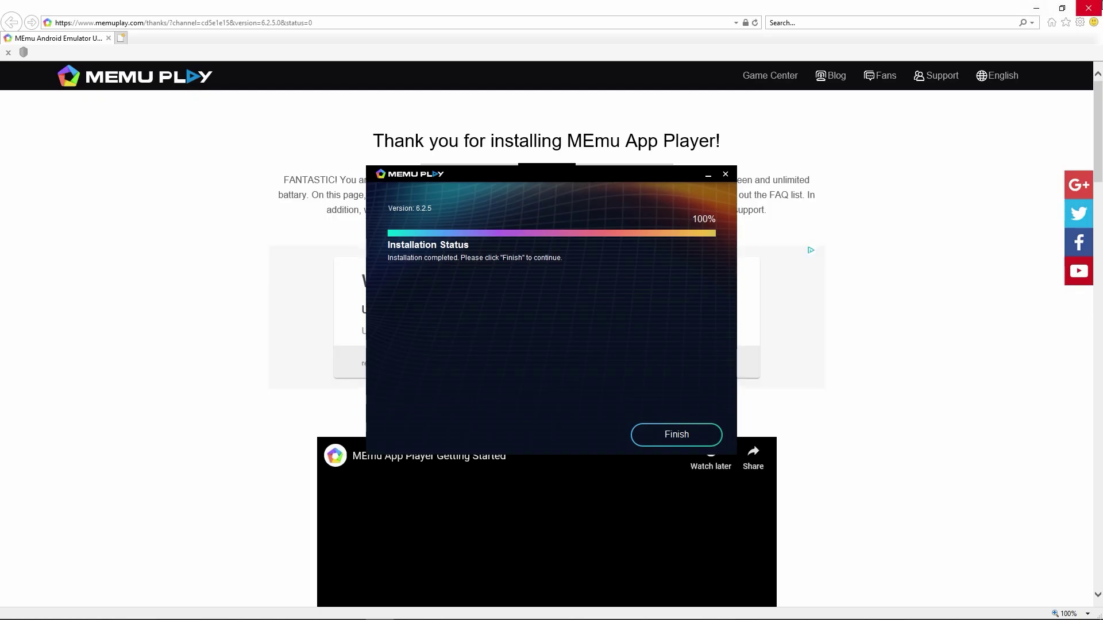
# - Close the thank-you page, finish the installation and launch MEmu Play
pyautogui.hotkey('alt', 'F4')
pyautogui.click(682, 435)
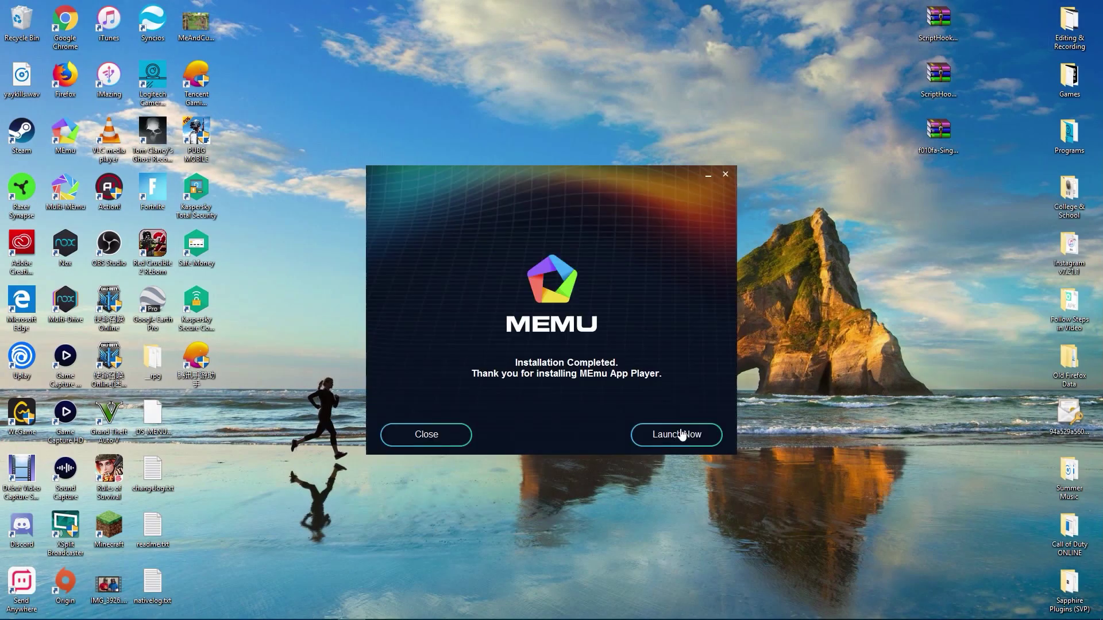
pyautogui.click(678, 437)
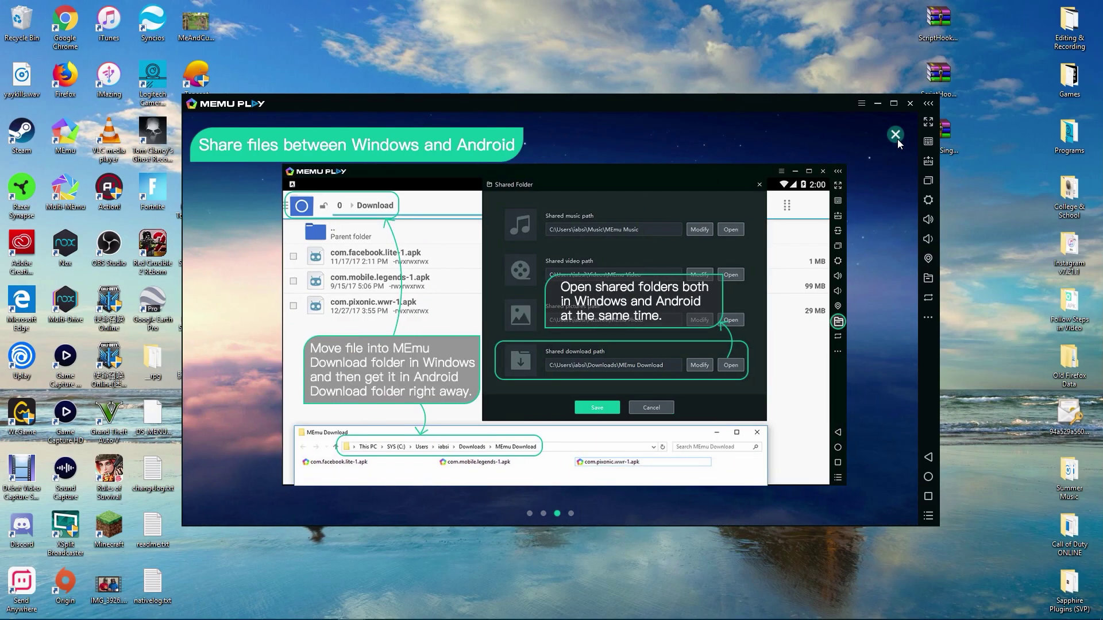
# - Dismiss the intro tour and Lords Mobile ad, then uninstall The Walking Dead
pyautogui.click(896, 136)
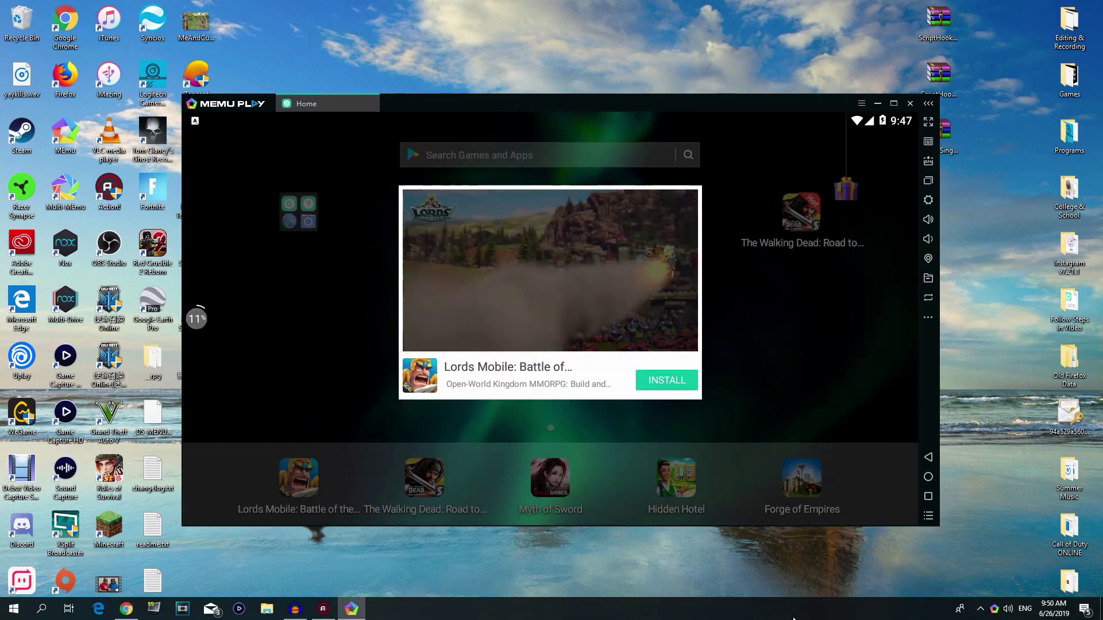
pyautogui.click(829, 357)
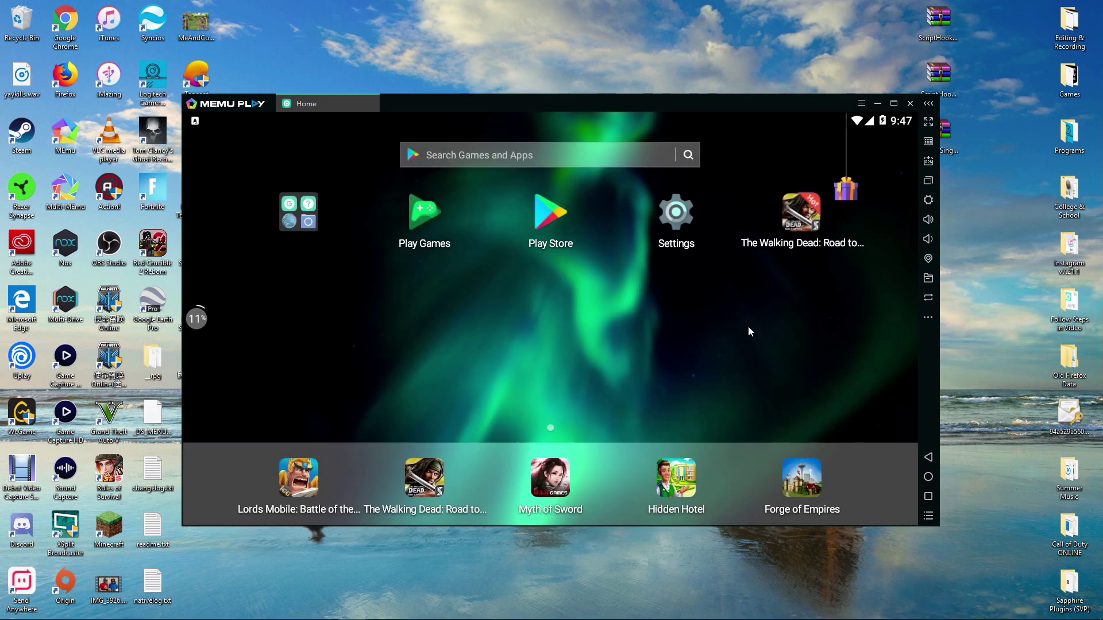
pyautogui.click(814, 226)
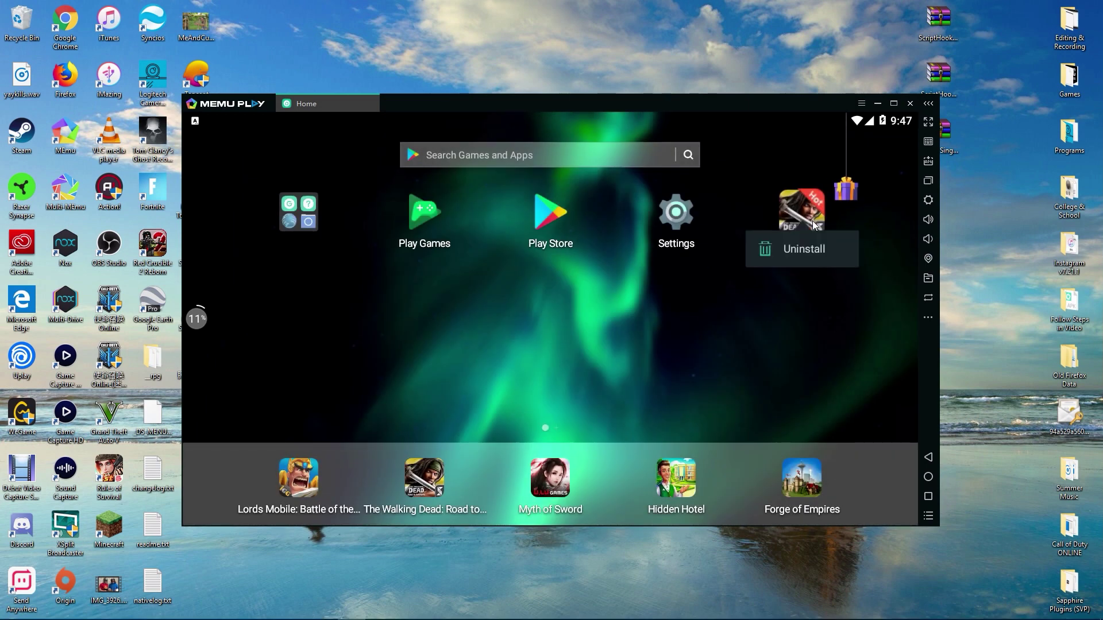
pyautogui.click(806, 256)
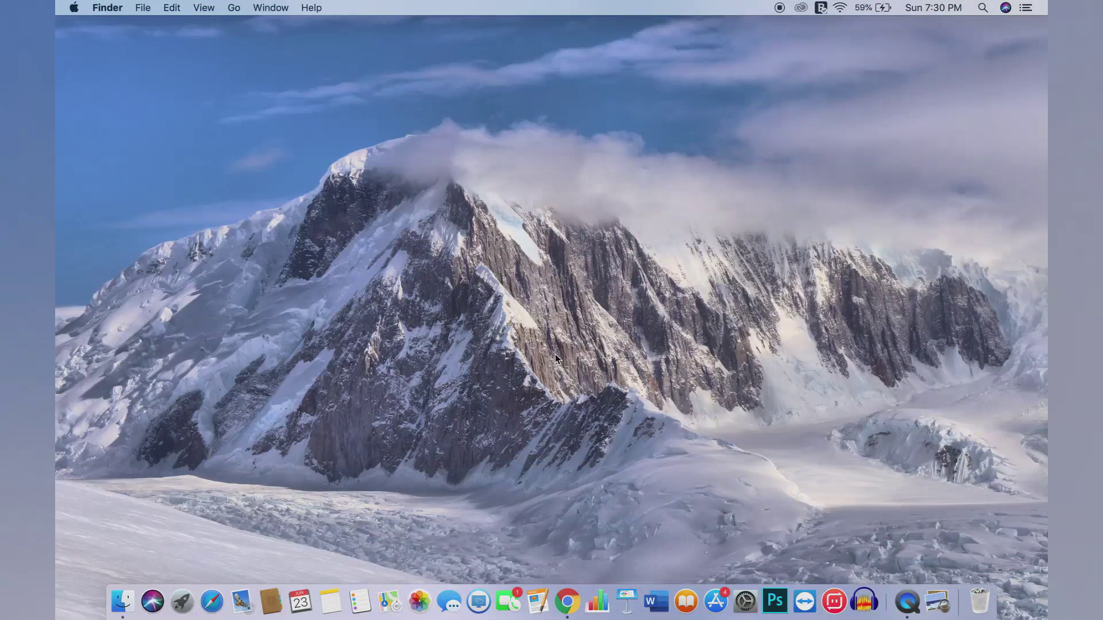
# - Search 'nox' in Safari and download the NoxPlayer Mac installer from bignox.com
pyautogui.click(211, 602)
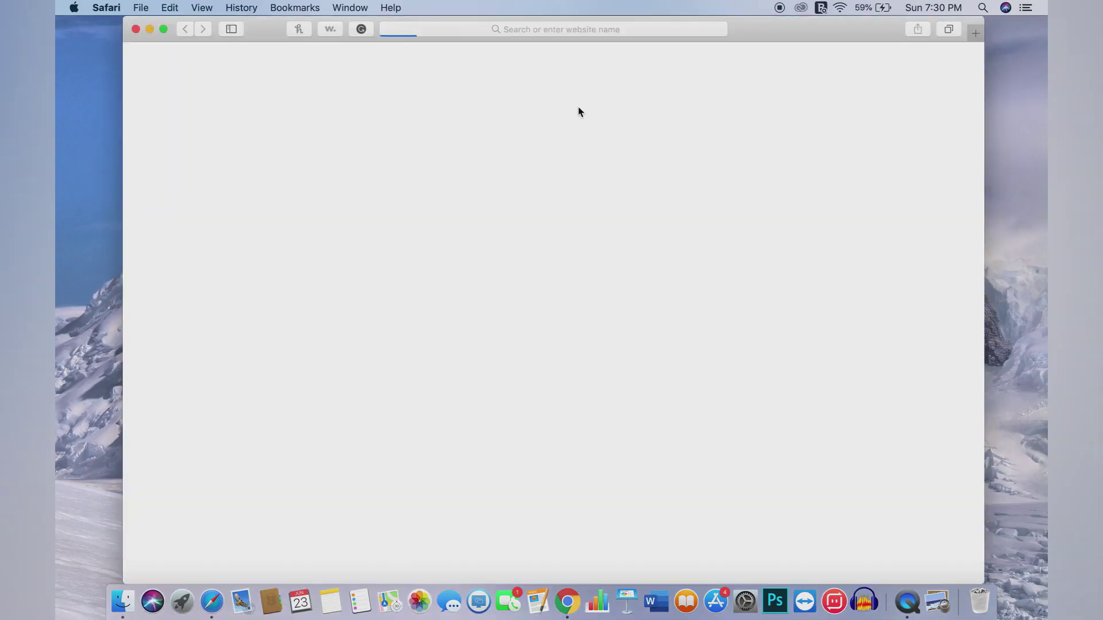
pyautogui.click(560, 30)
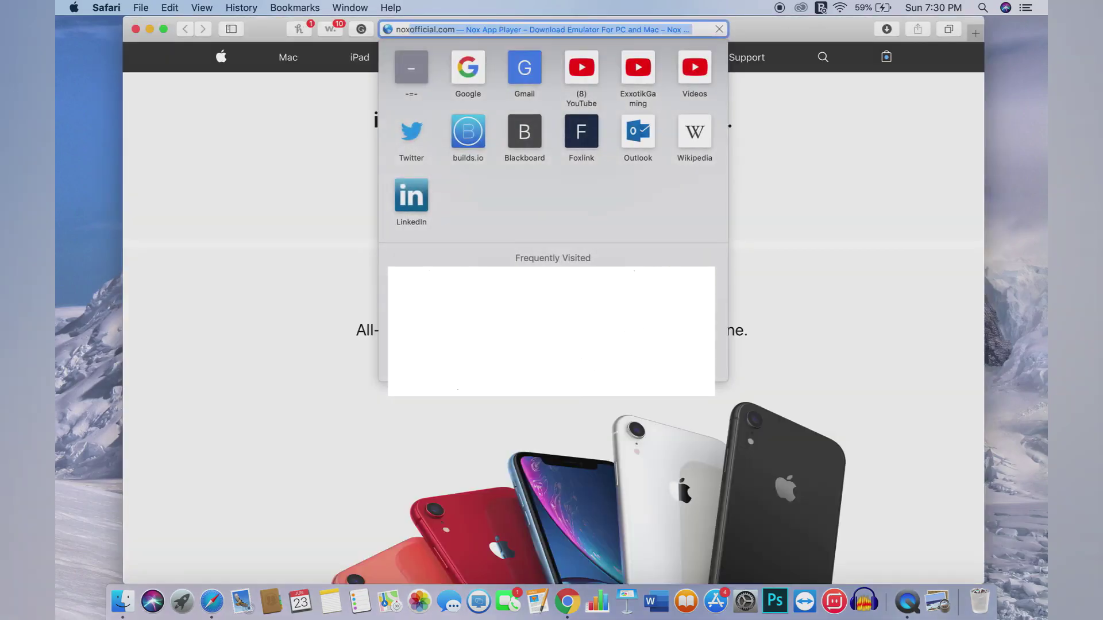
pyautogui.write('nox')
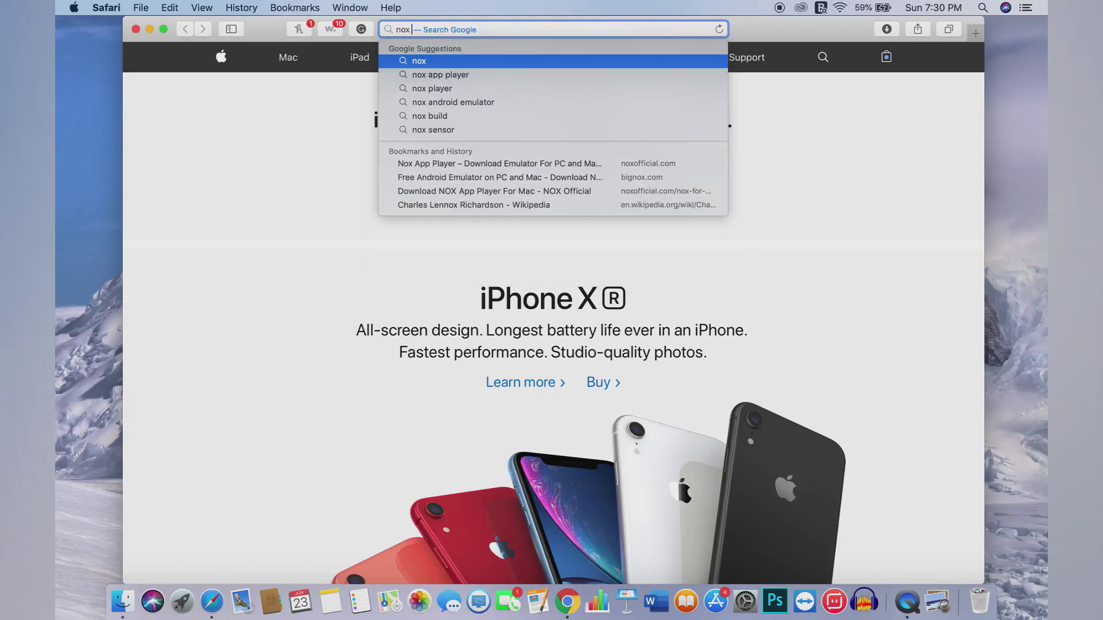
pyautogui.press('Return')
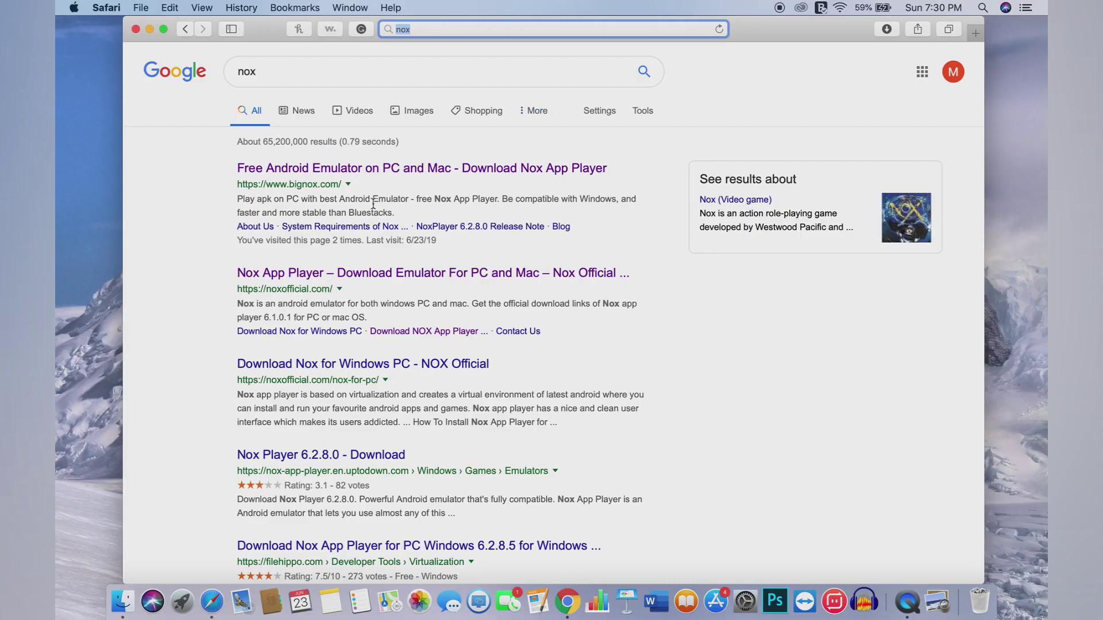
pyautogui.click(316, 171)
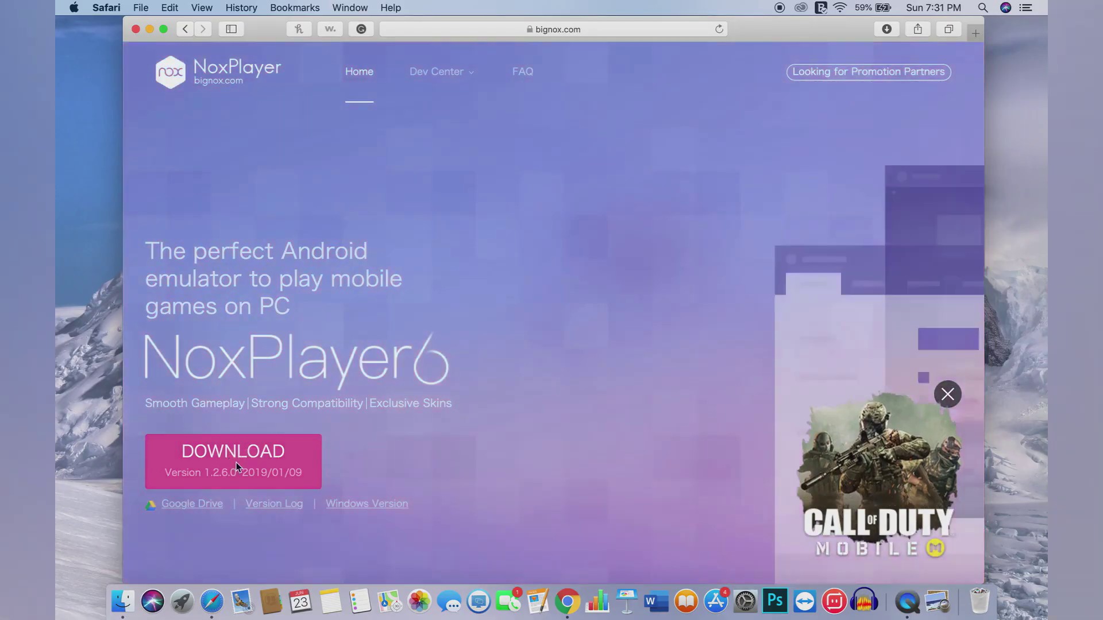
pyautogui.click(236, 465)
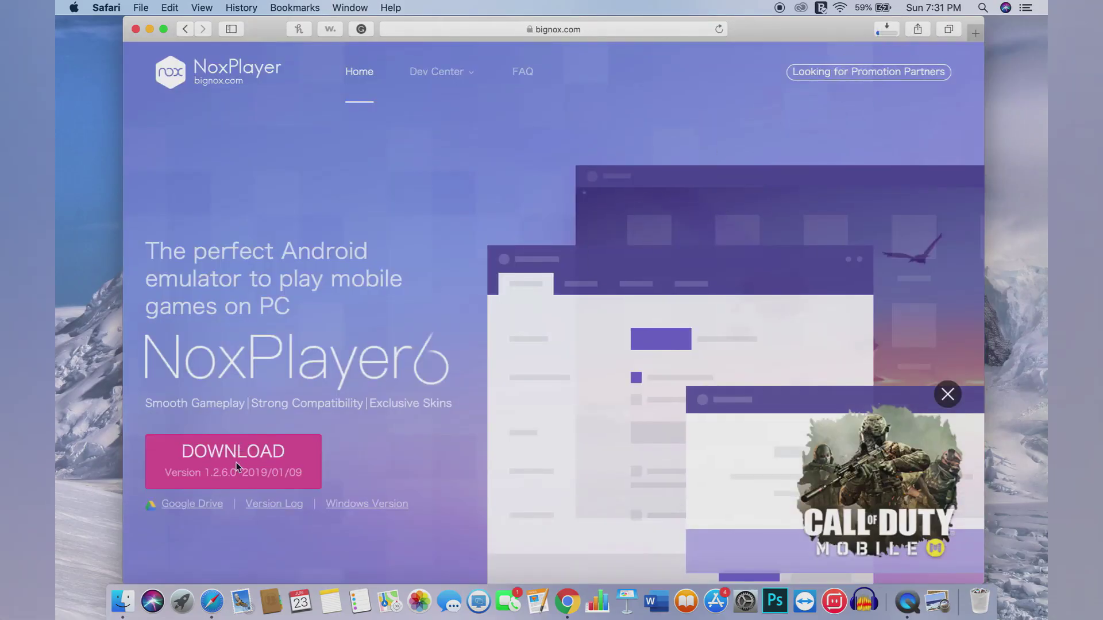
pyautogui.click(881, 36)
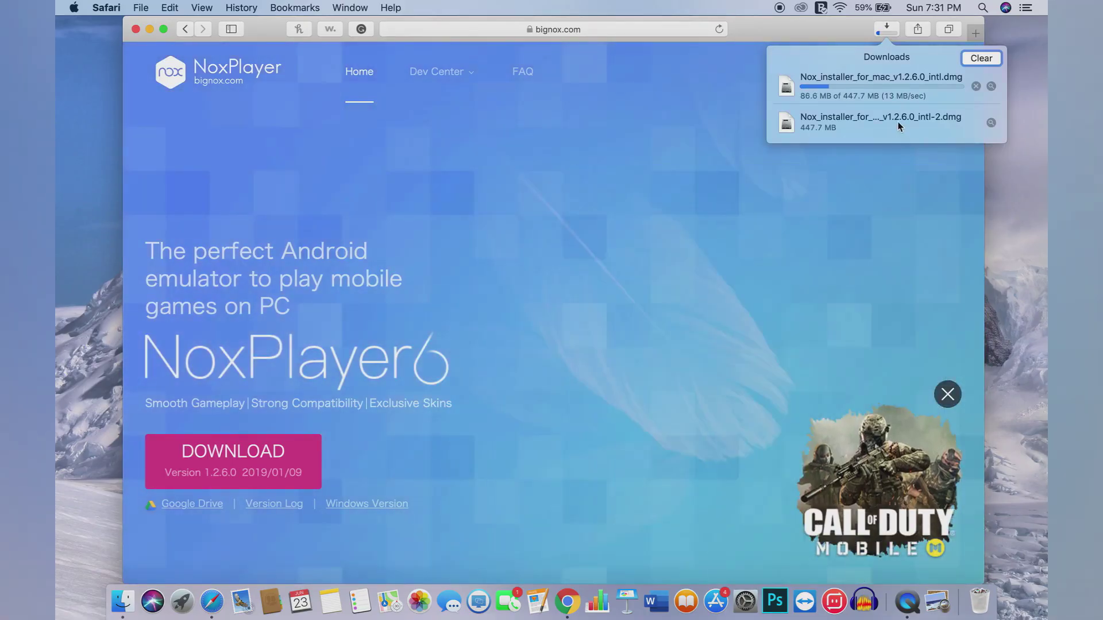
# - Mount the Nox .dmg, agree to the license, and copy Nox App Player into Applications, replacing it
pyautogui.doubleClick(898, 123)
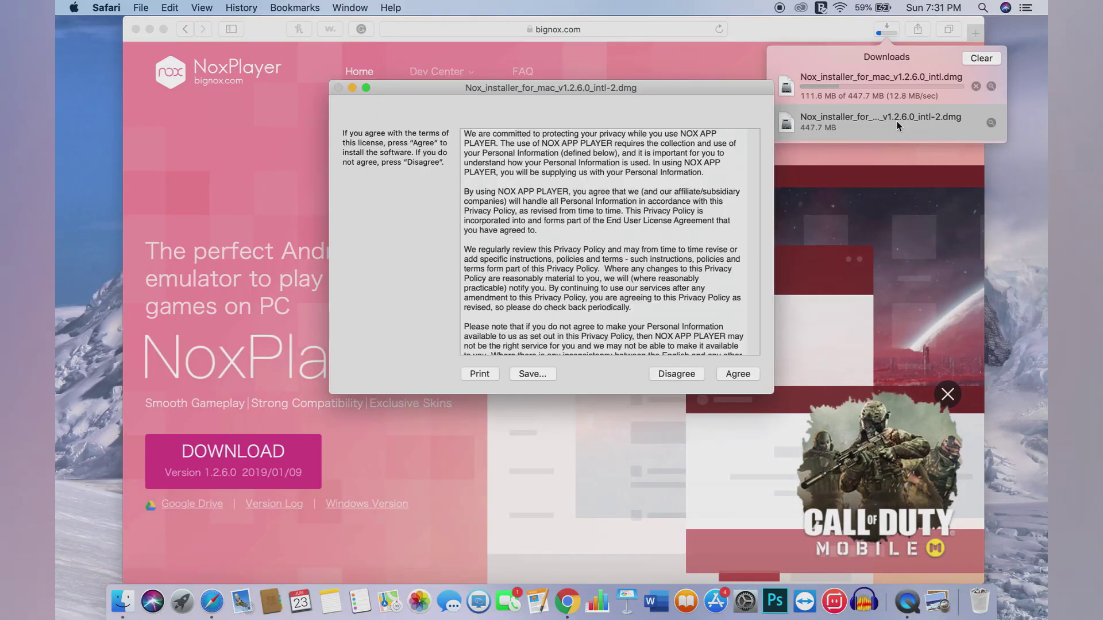
pyautogui.click(733, 372)
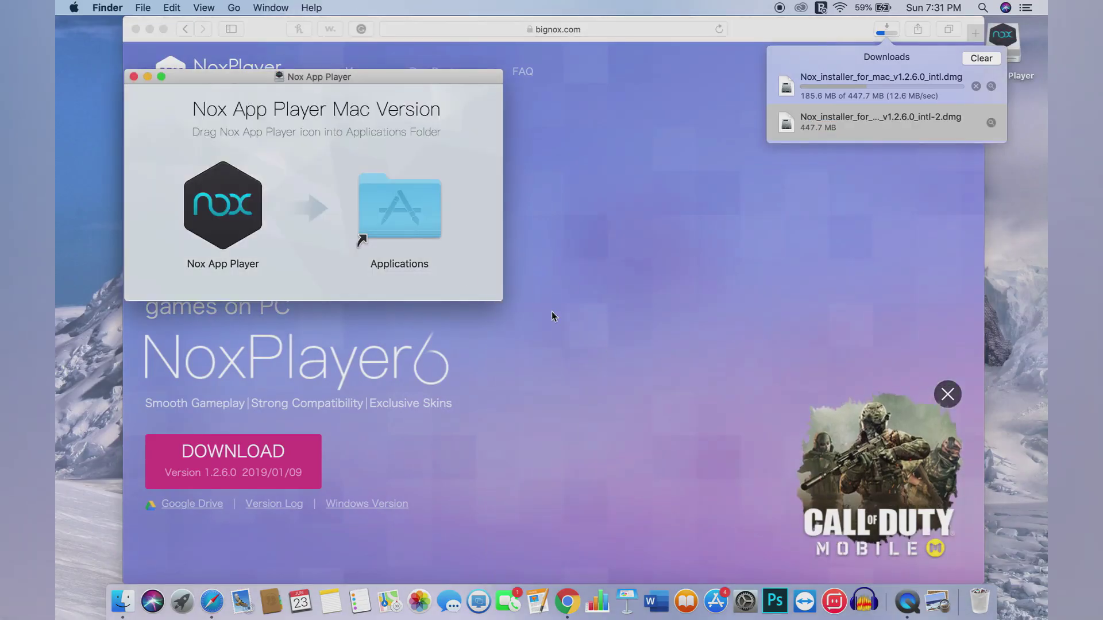
pyautogui.moveTo(223, 205); pyautogui.dragTo(431, 233)
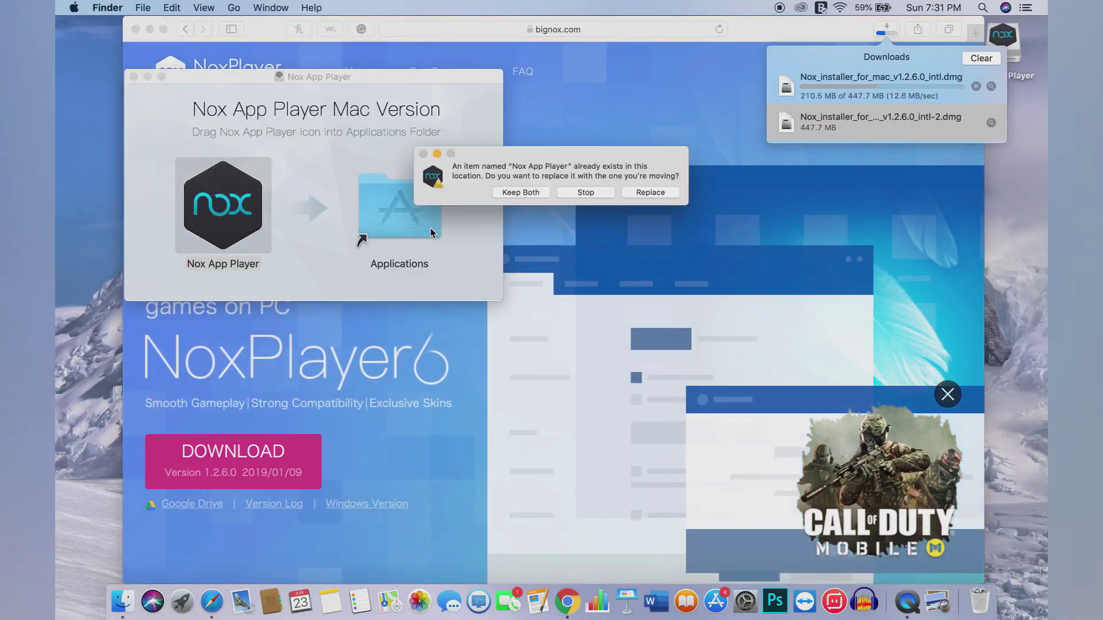
pyautogui.click(638, 192)
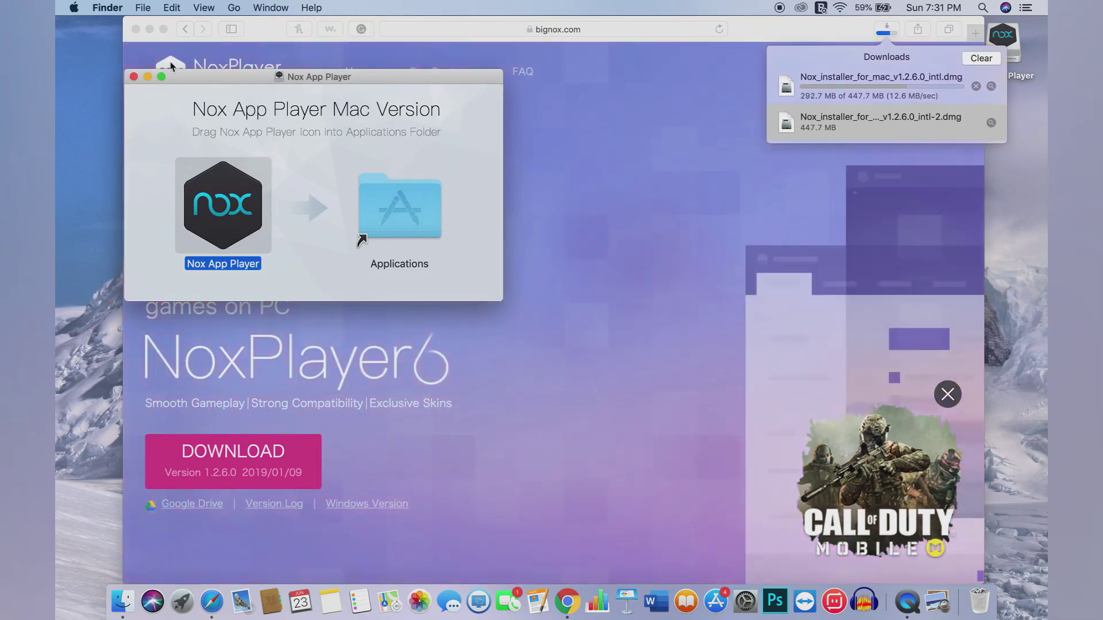
pyautogui.click(147, 77)
pyautogui.click(149, 29)
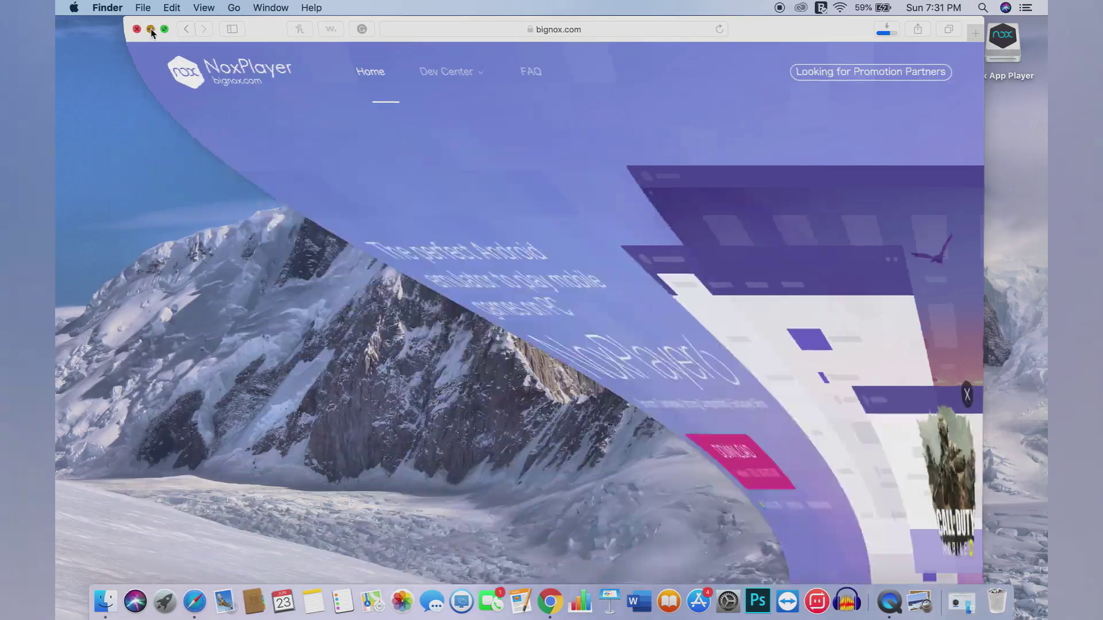
pyautogui.click(154, 602)
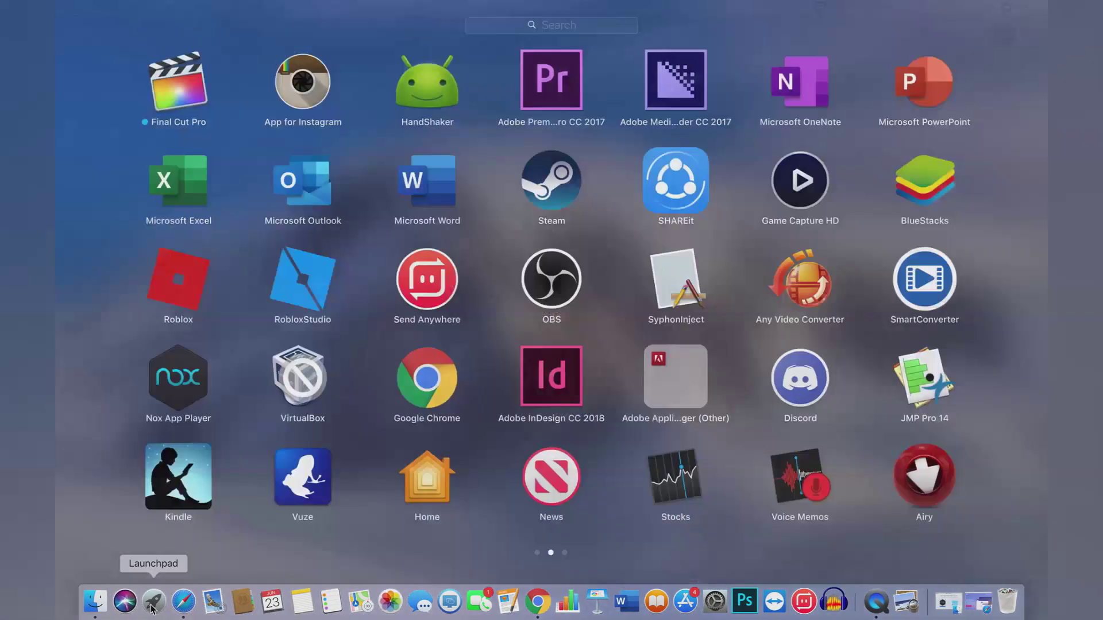
# - Launch Nox App Player from Launchpad, approve opening it, then return to the VirtualBox download page
pyautogui.click(172, 396)
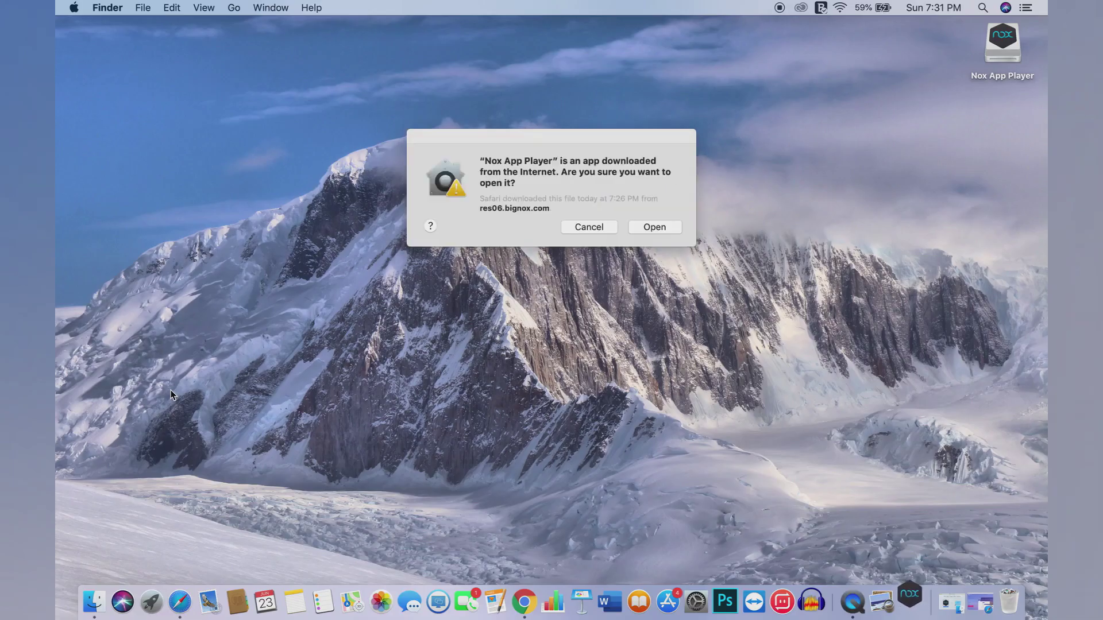
pyautogui.click(638, 228)
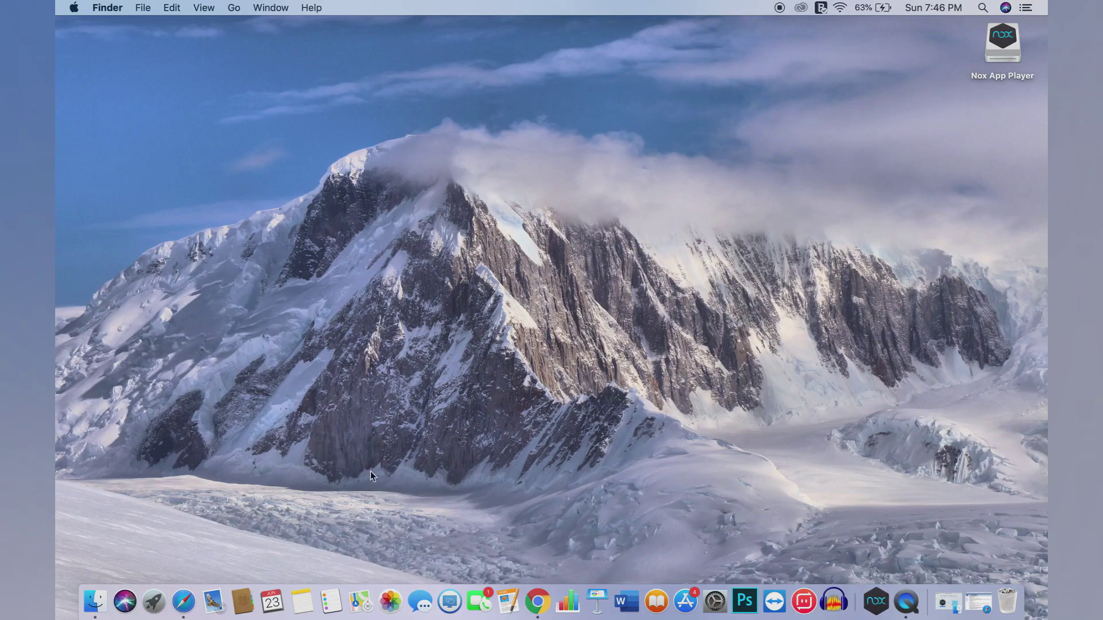
pyautogui.click(179, 612)
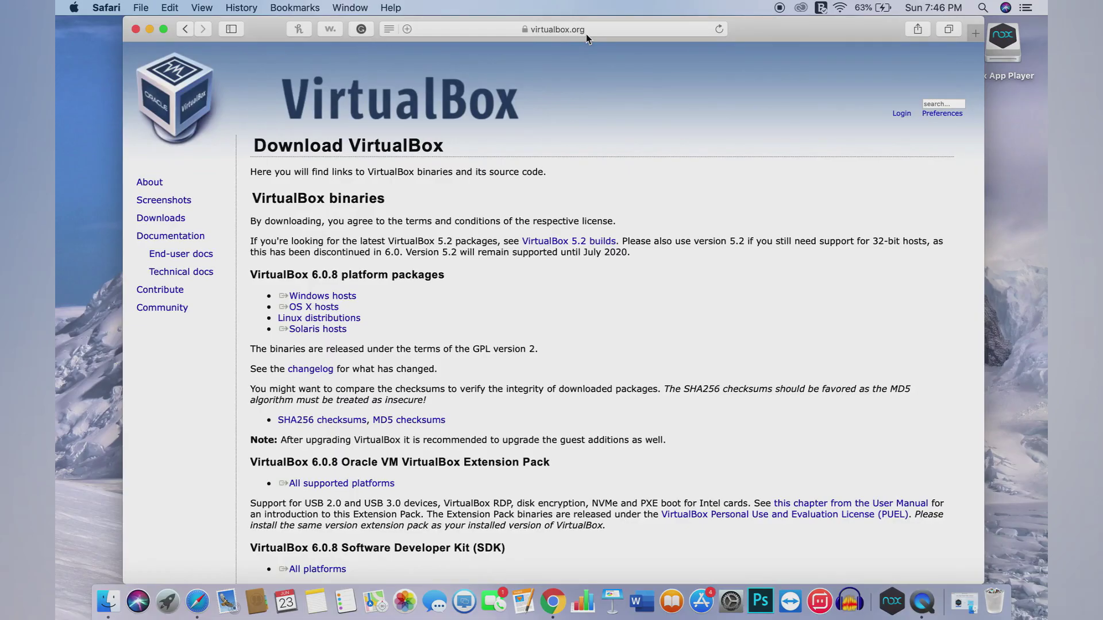
# - Download the 143.3 MB VirtualBox 6.0.8 OS X hosts package and open its .dmg
pyautogui.tripleClick(321, 295)
pyautogui.tripleClick(314, 307)
pyautogui.tripleClick(322, 296)
pyautogui.tripleClick(315, 307)
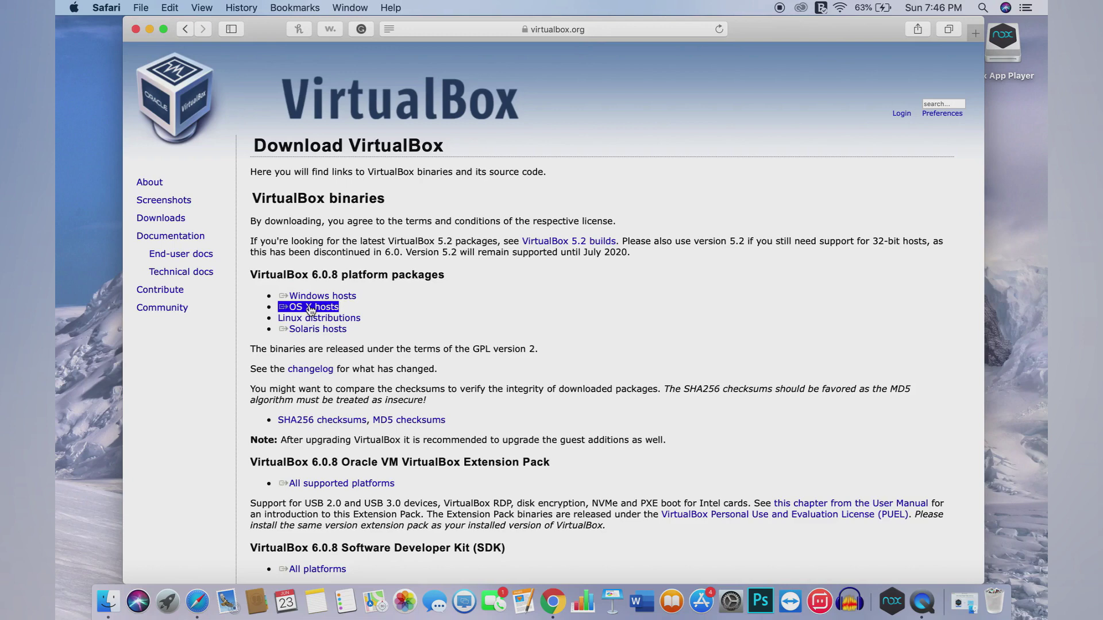
pyautogui.click(310, 309)
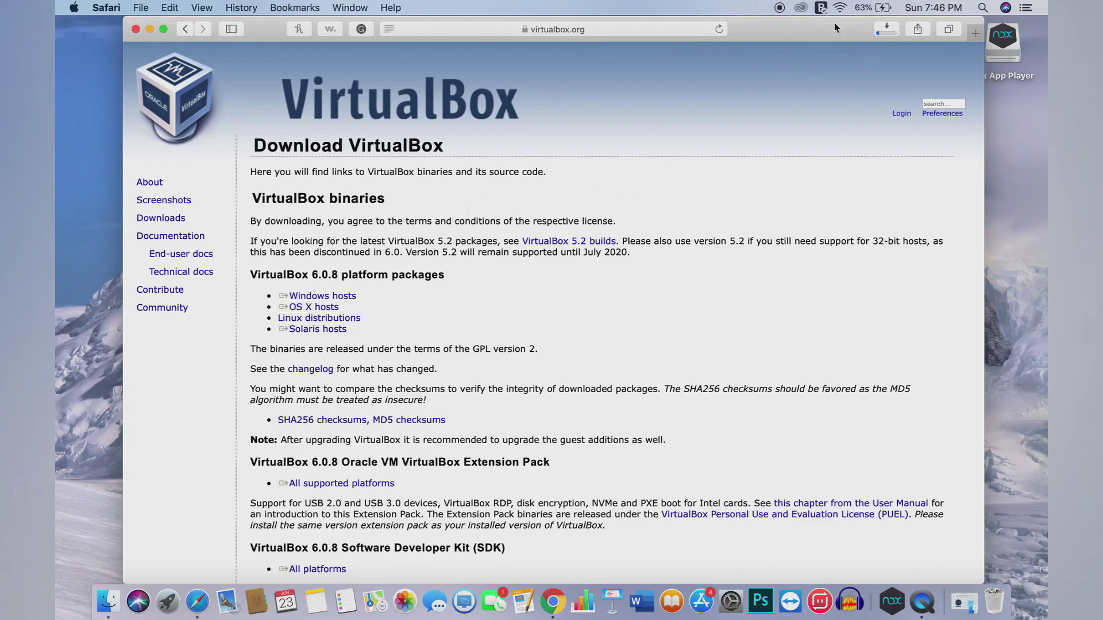
pyautogui.click(889, 31)
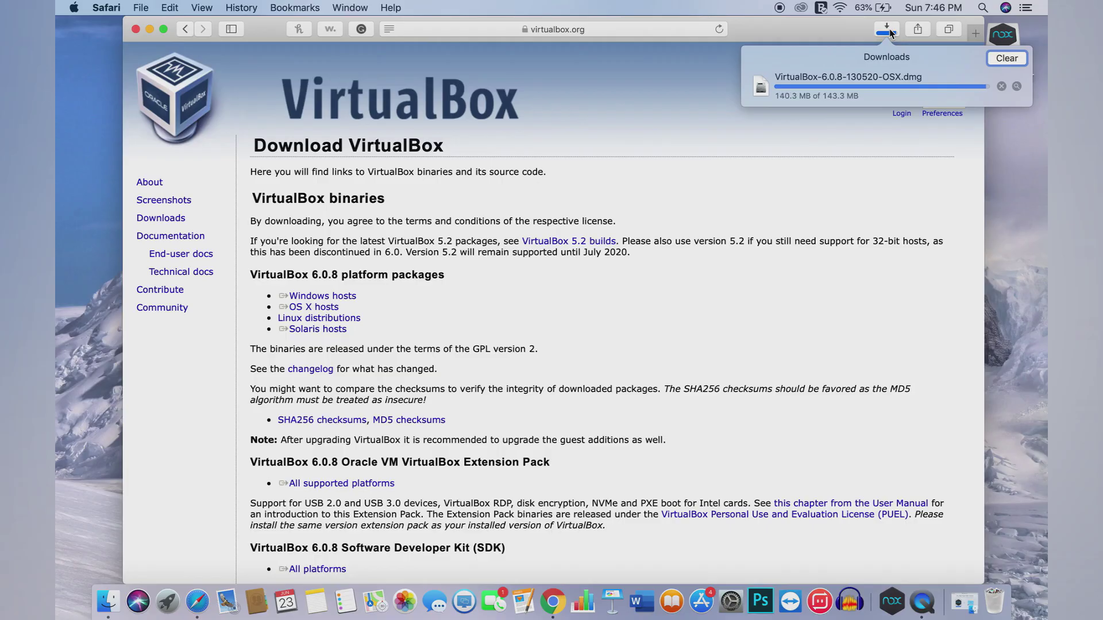
pyautogui.doubleClick(876, 86)
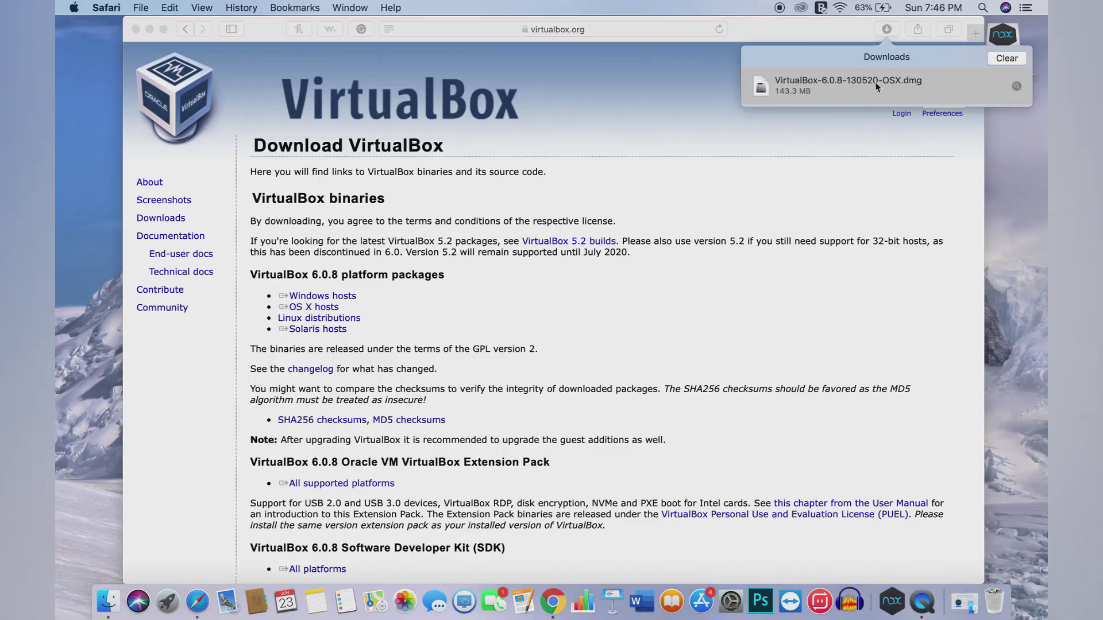
pyautogui.click(150, 29)
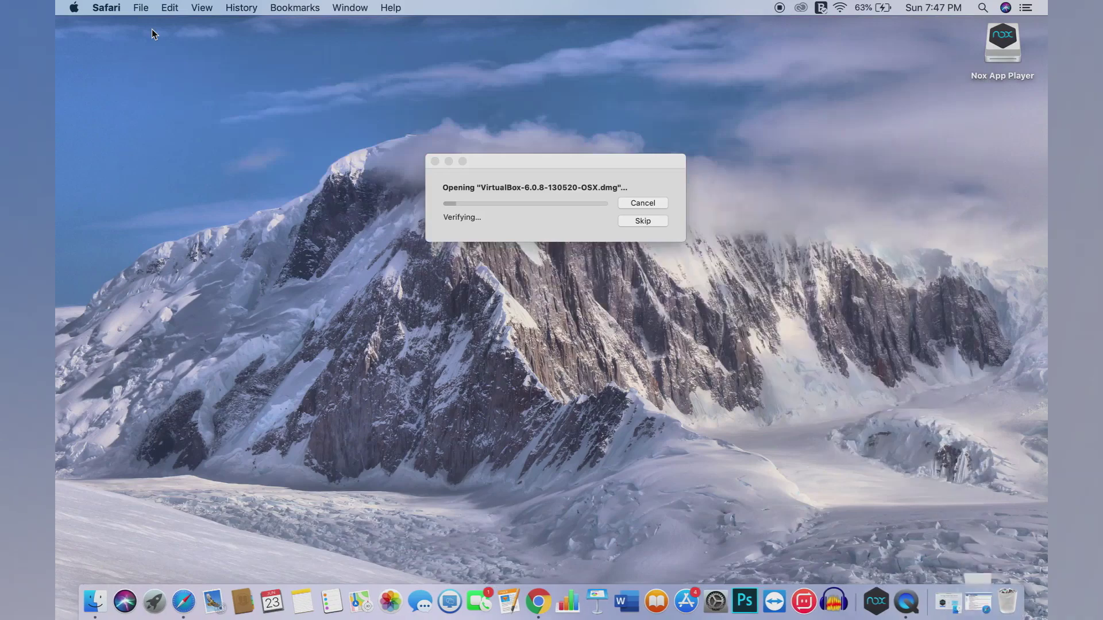
# - Let the VirtualBox disk image mount and open VirtualBox.pkg
pyautogui.click(519, 192)
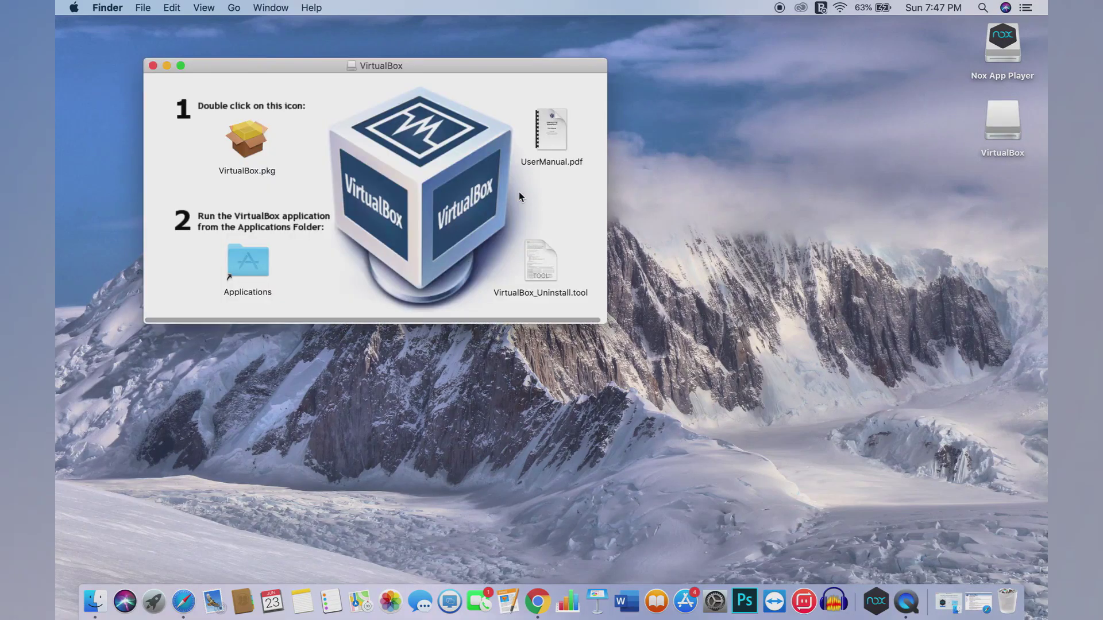
pyautogui.doubleClick(241, 147)
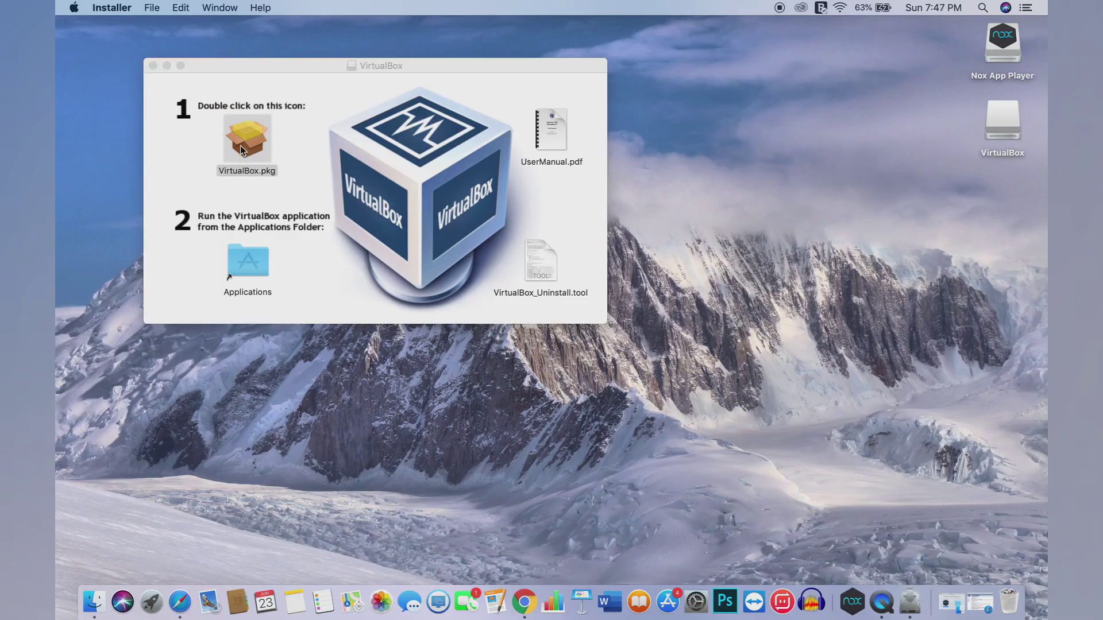
# - Install Oracle VM VirtualBox with the standard install, then close the installer and move it to Trash
pyautogui.press('Return')
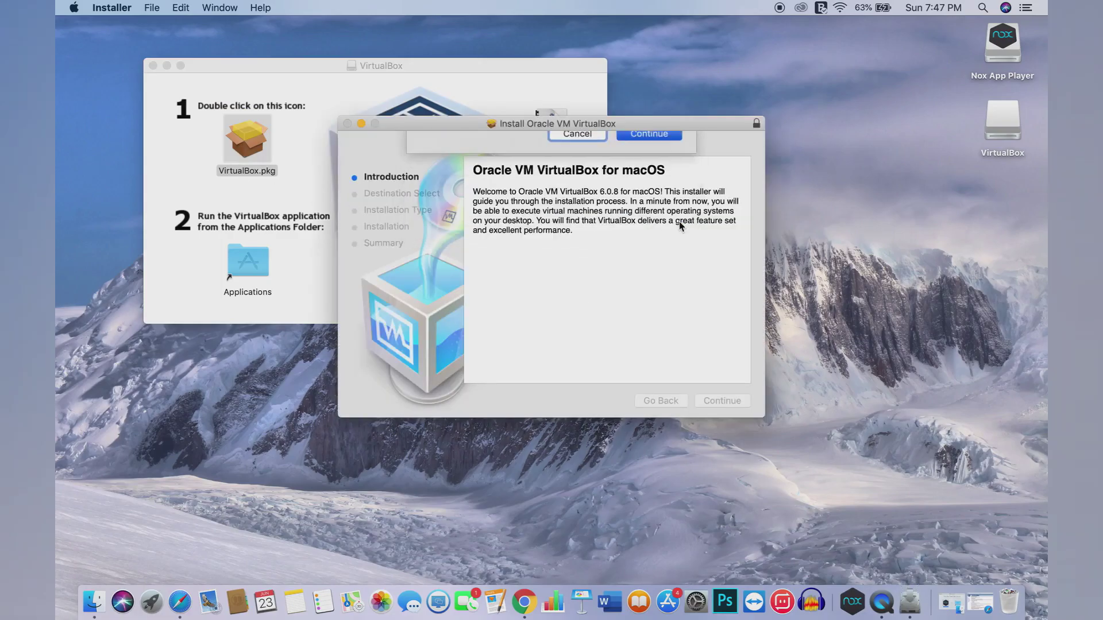
pyautogui.click(715, 402)
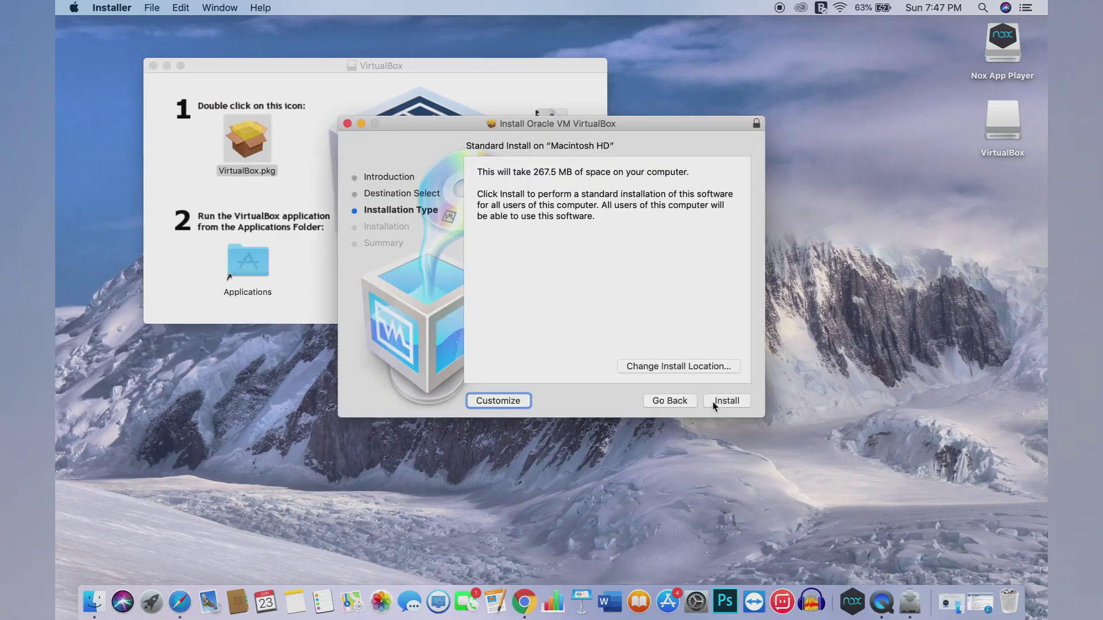
pyautogui.click(714, 405)
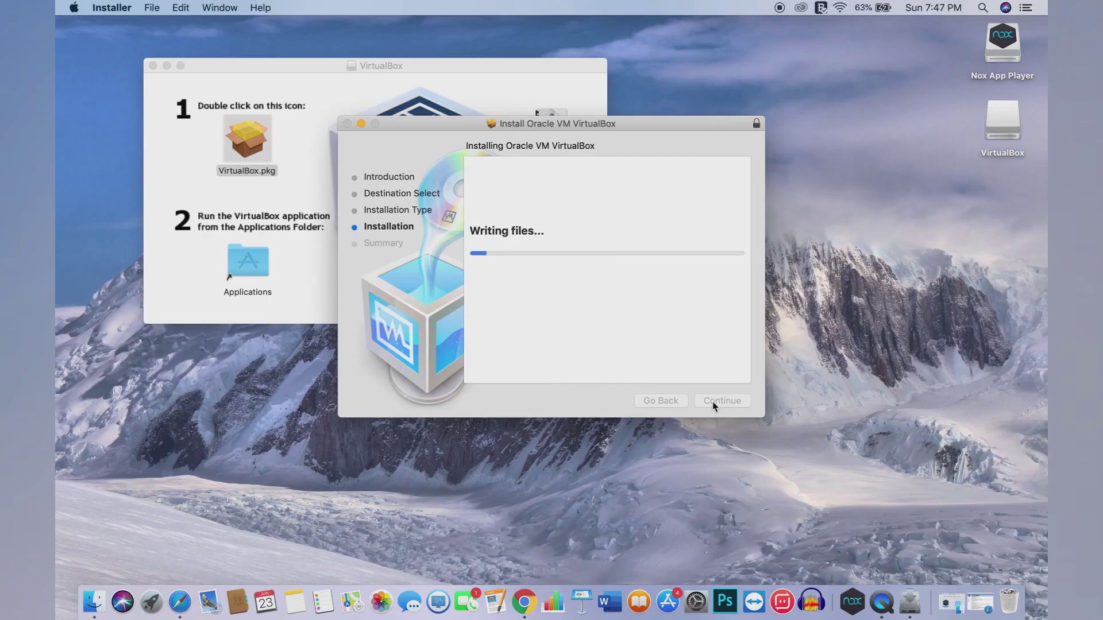
pyautogui.click(184, 612)
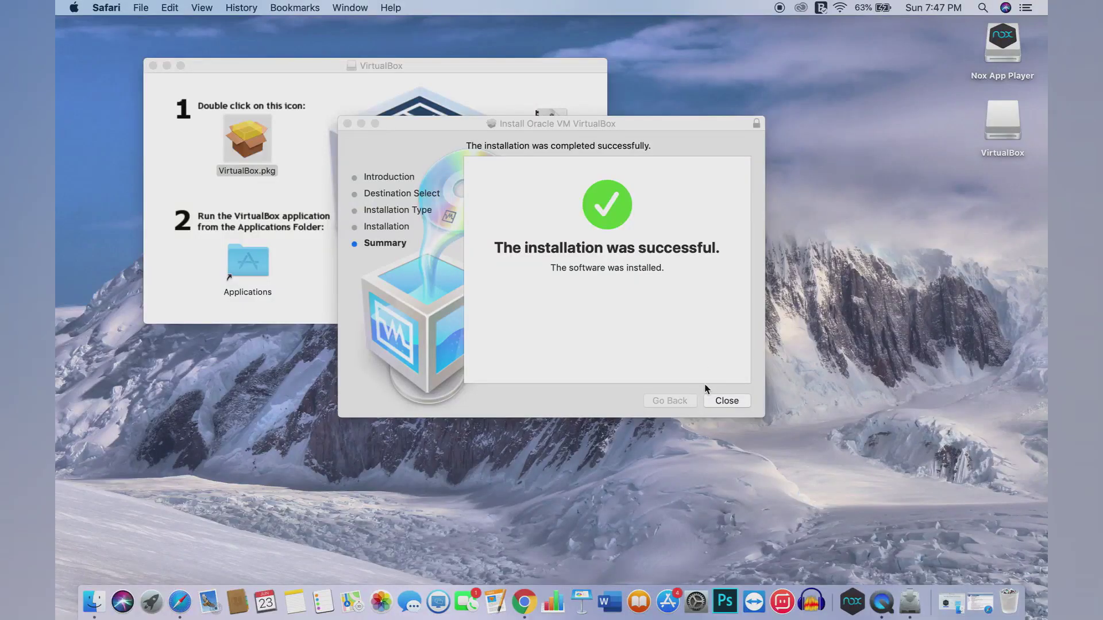
pyautogui.click(721, 401)
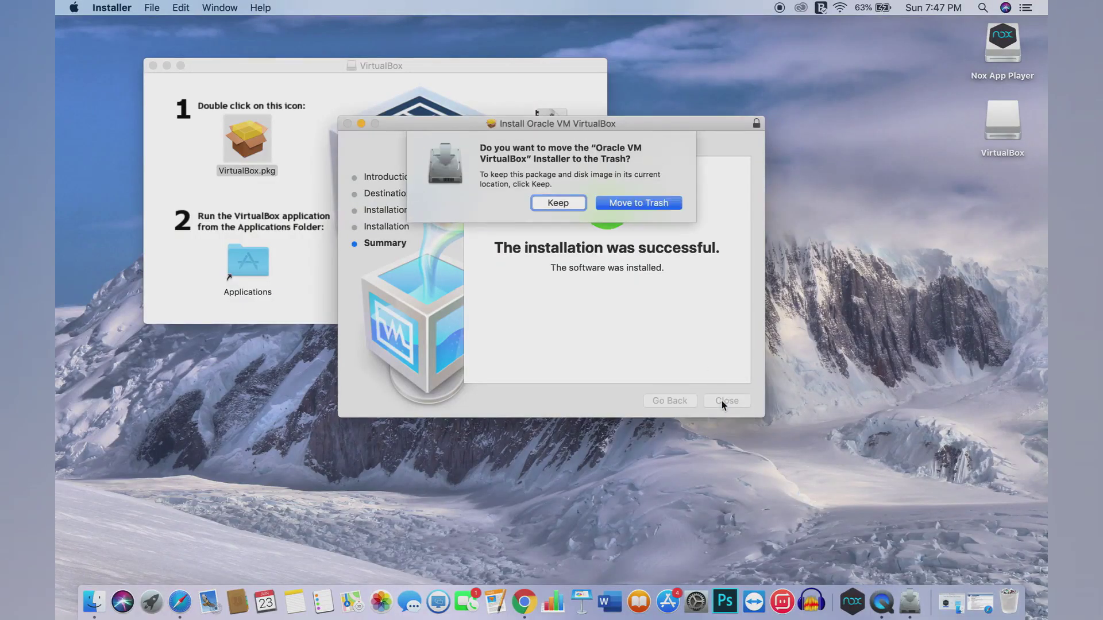
pyautogui.click(639, 204)
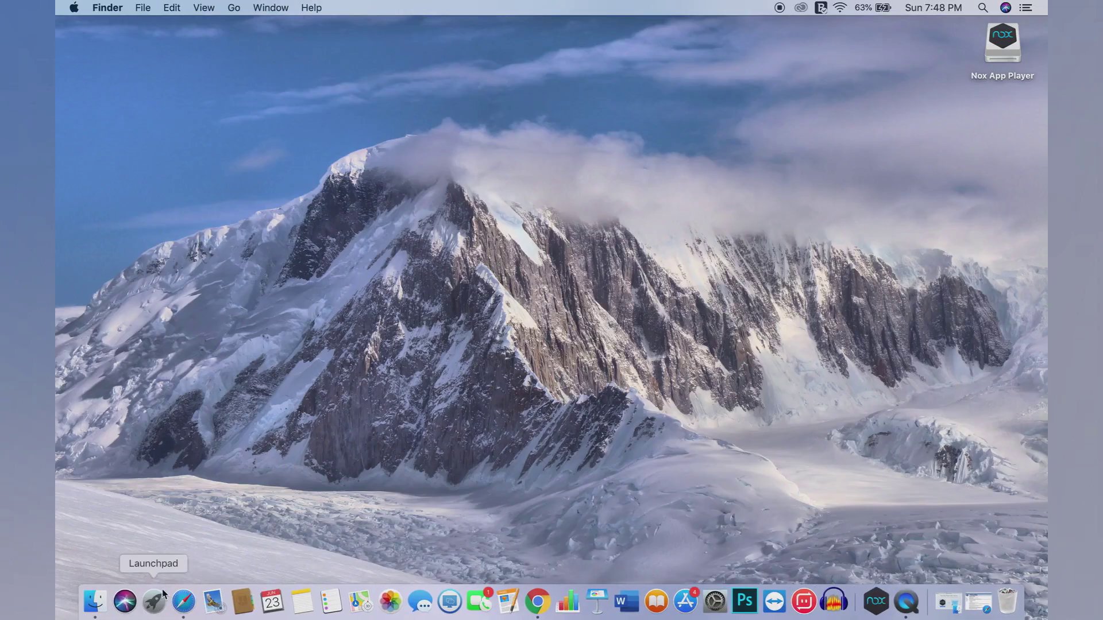
# - Launch VirtualBox from Launchpad and select the powered-off nox machine
pyautogui.click(154, 602)
pyautogui.click(303, 382)
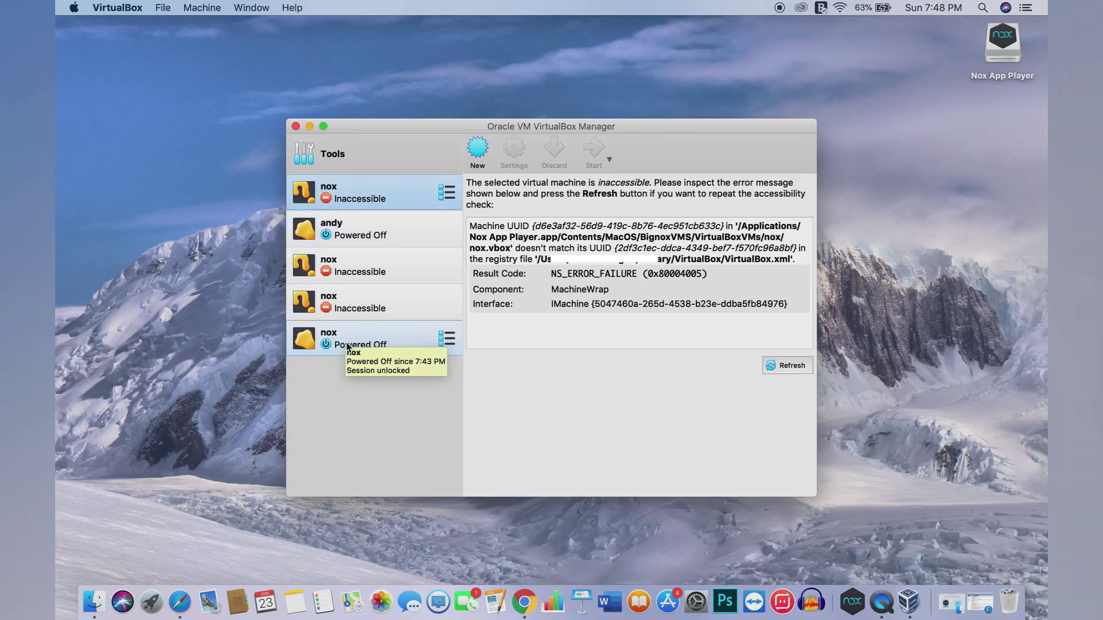
pyautogui.click(403, 345)
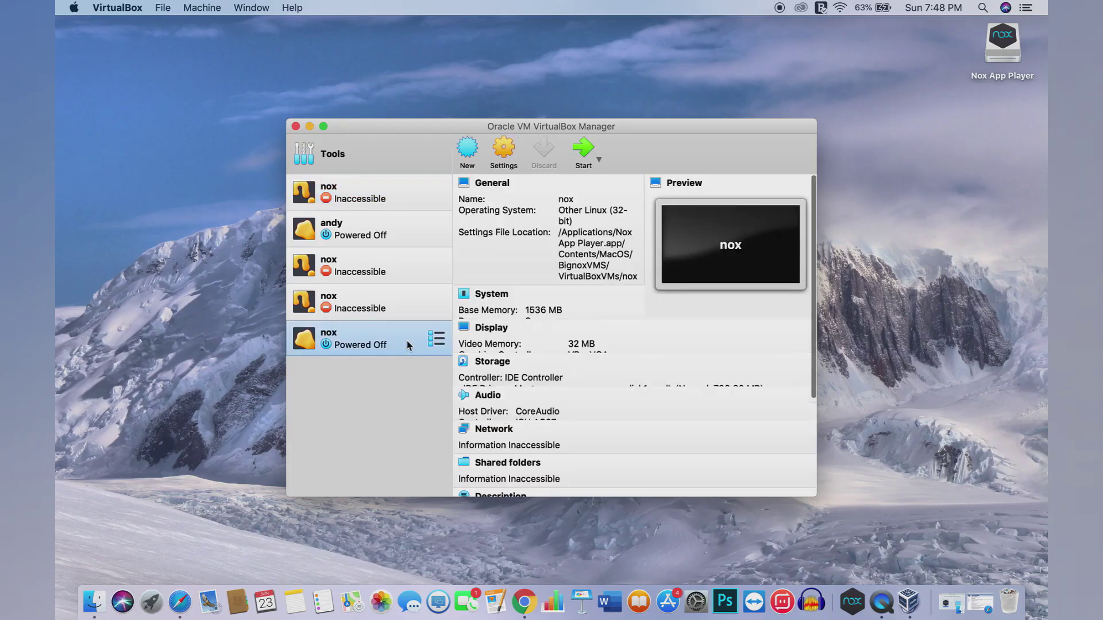
# - Start the nox virtual machine, dismiss its two notices, and minimize the console and VirtualBox Manager
pyautogui.click(590, 159)
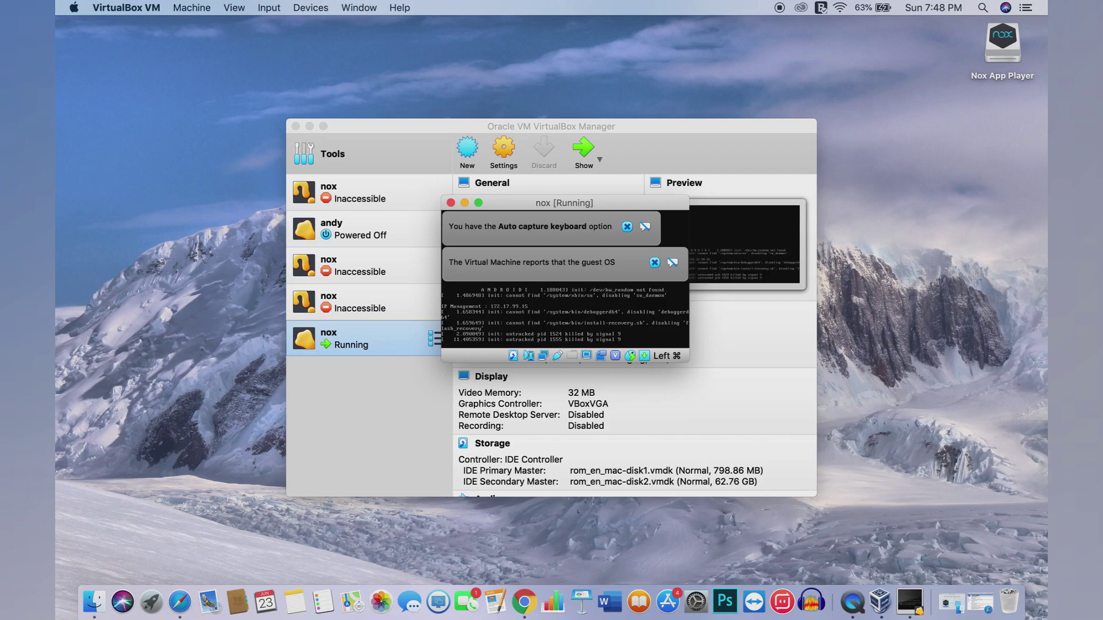
pyautogui.click(628, 225)
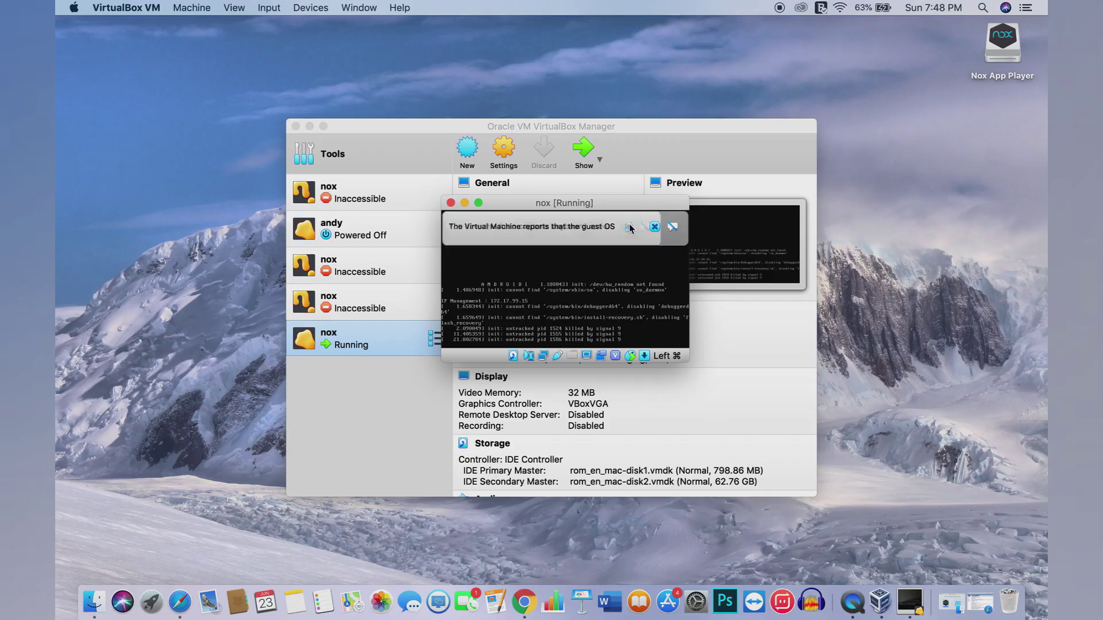
pyautogui.click(653, 226)
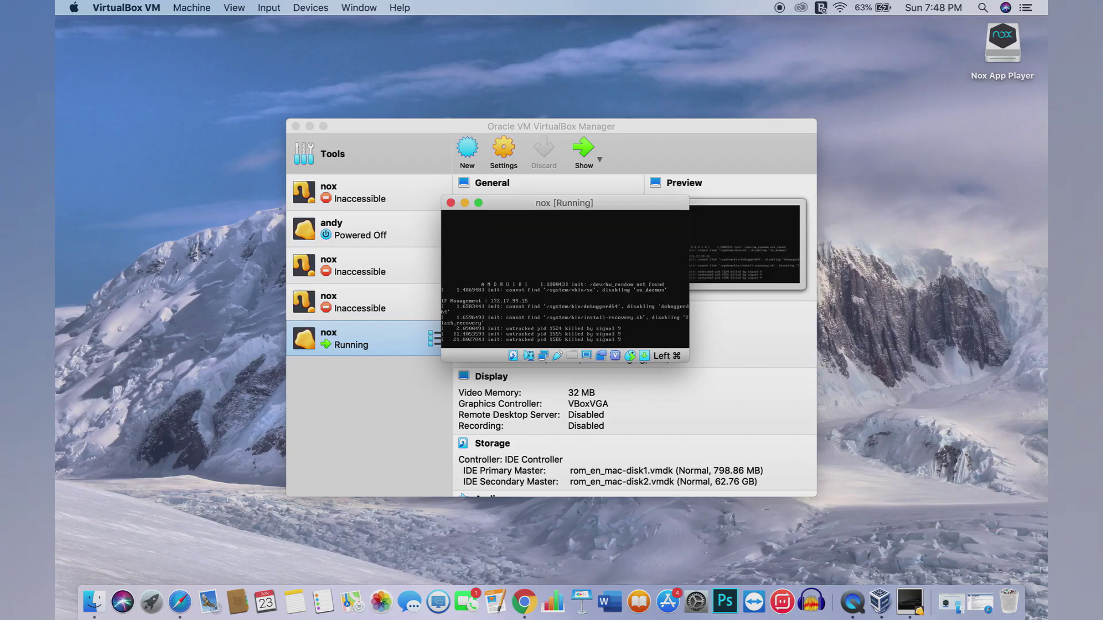
pyautogui.click(464, 203)
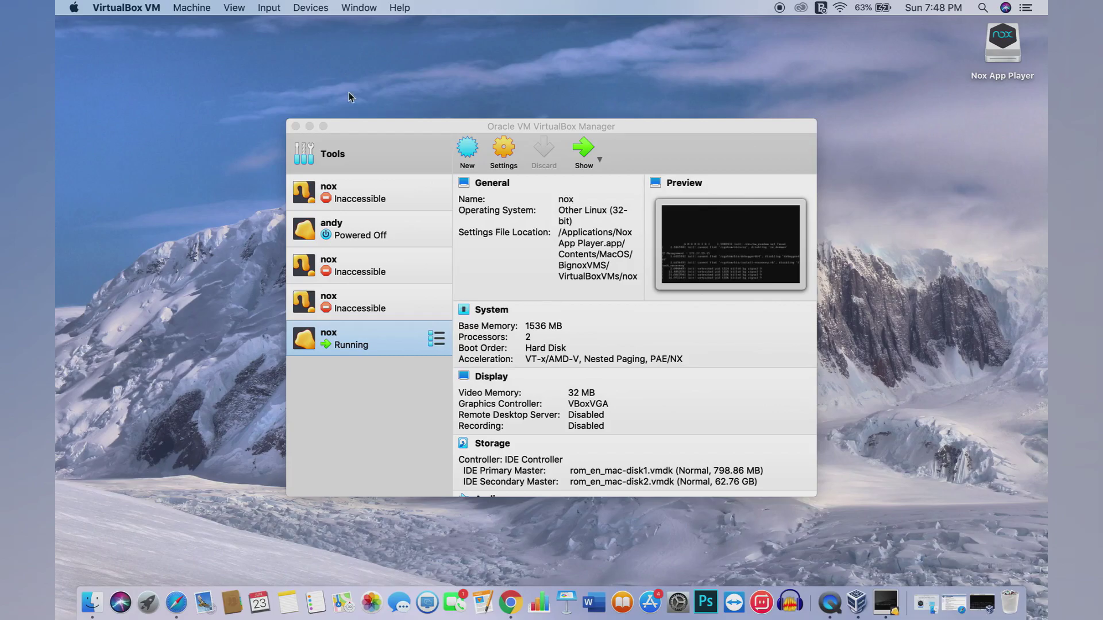
pyautogui.click(310, 126)
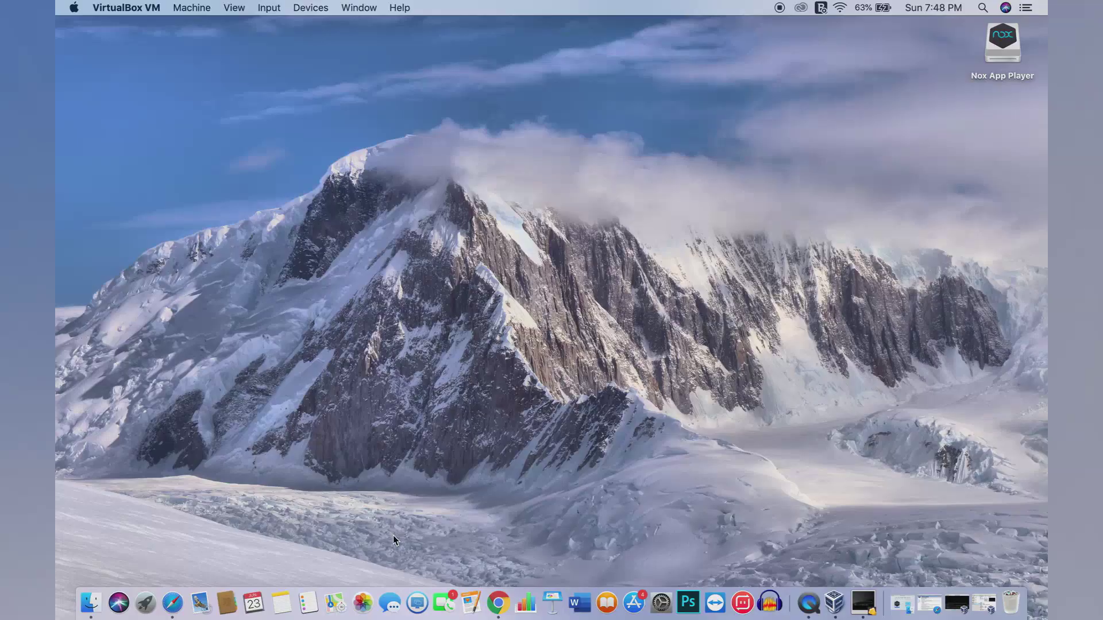
# - Launch Nox App Player from Launchpad and drag World of Kings to the remove area
pyautogui.click(145, 602)
pyautogui.click(183, 393)
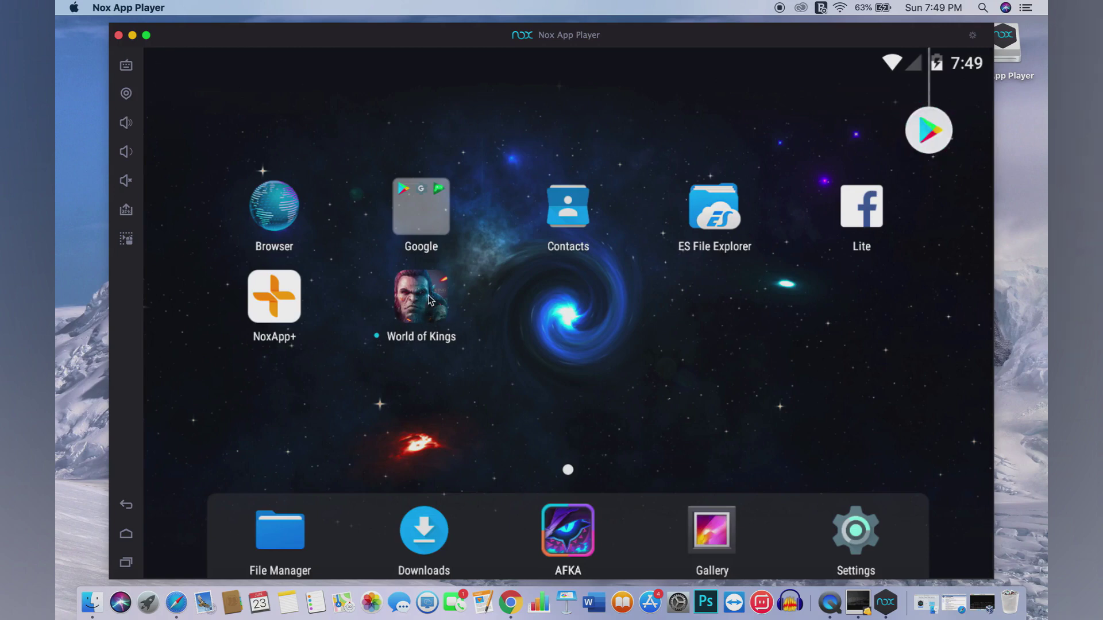
pyautogui.moveTo(430, 300); pyautogui.dragTo(173, 103)
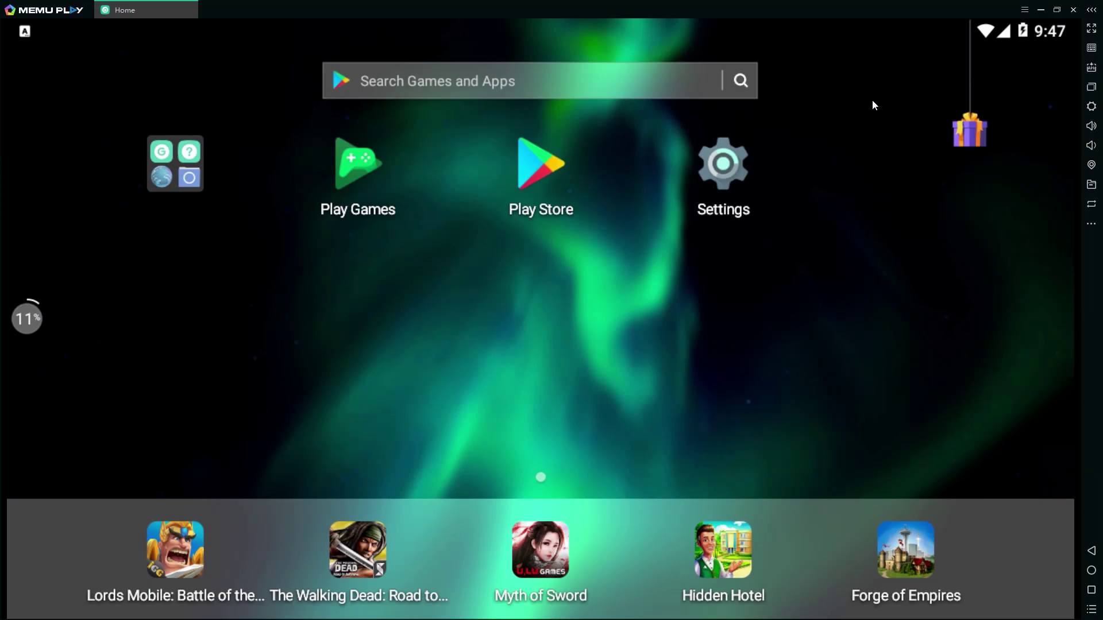
pyautogui.click(175, 163)
pyautogui.click(266, 165)
pyautogui.click(642, 130)
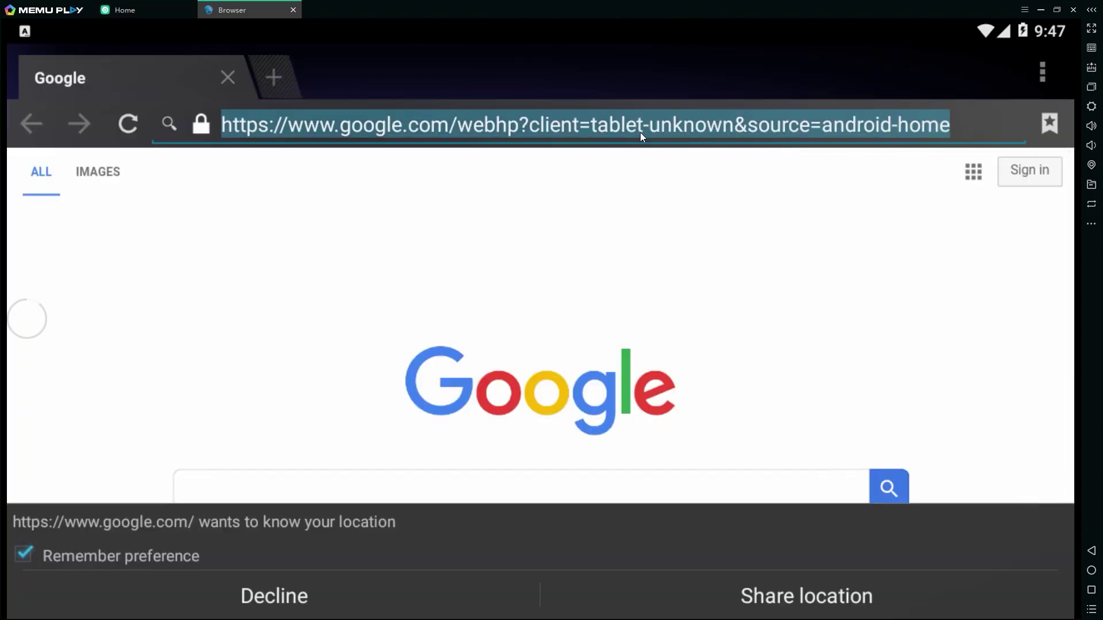
pyautogui.write('www.tap')
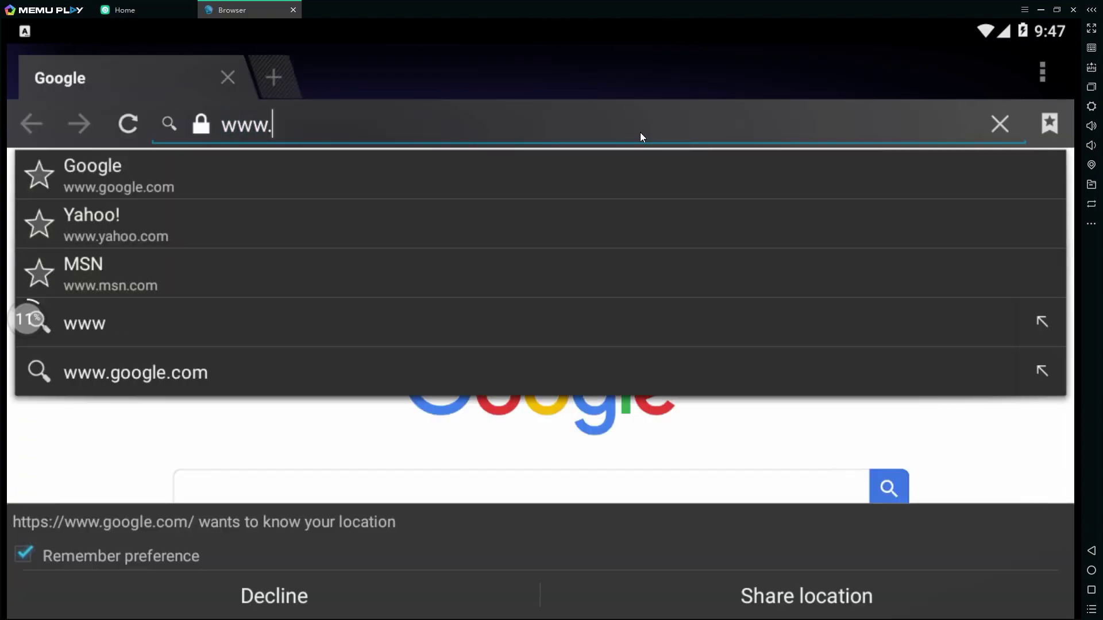
pyautogui.write('.io')
pyautogui.press('Return')
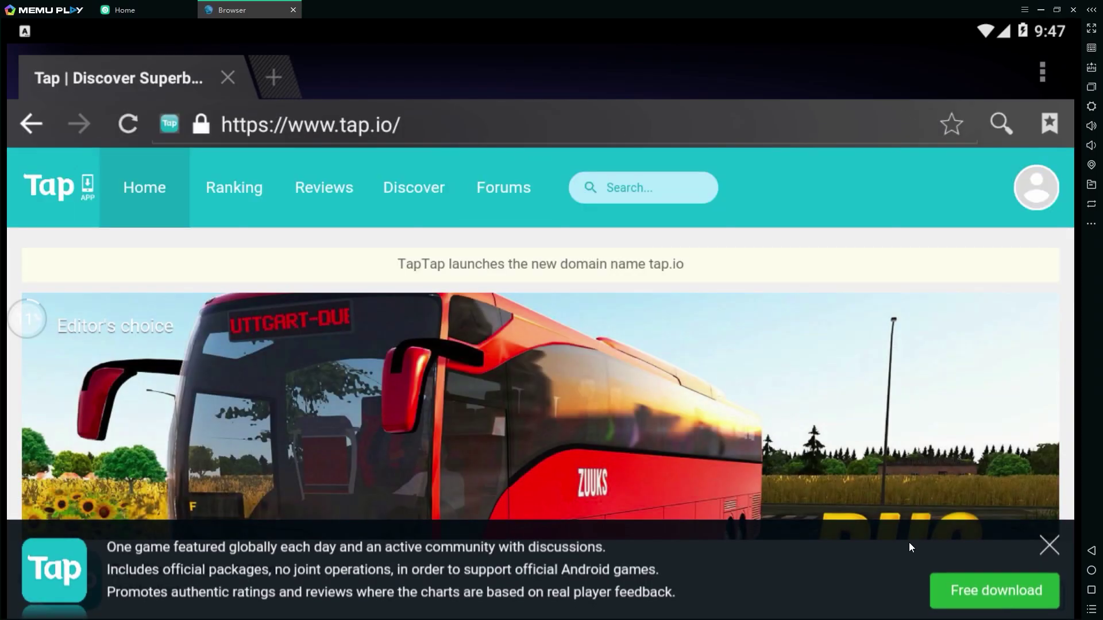
pyautogui.click(985, 590)
pyautogui.moveTo(425, 32); pyautogui.dragTo(415, 515)
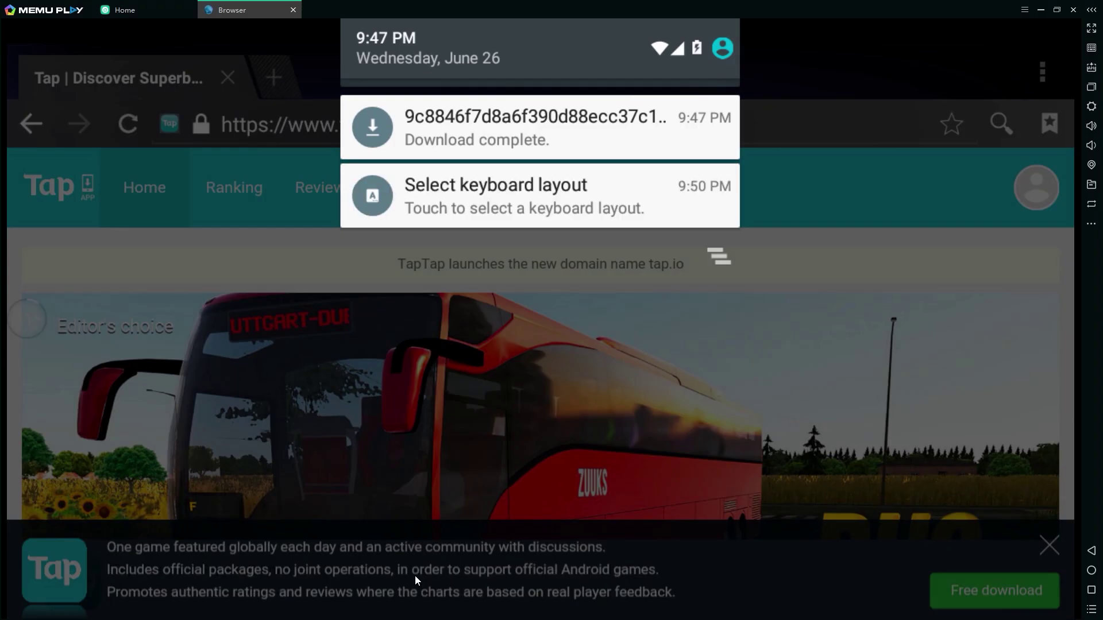
# - Install the downloaded TapTap package via NEXT and INSTALL, then open TapTap
pyautogui.click(556, 140)
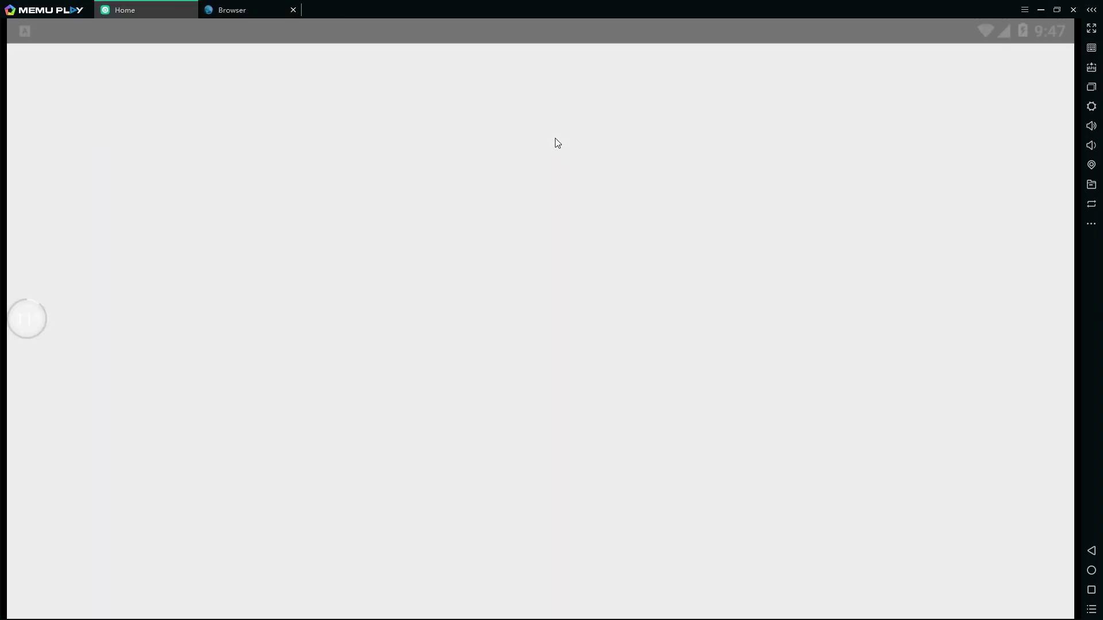
pyautogui.click(815, 596)
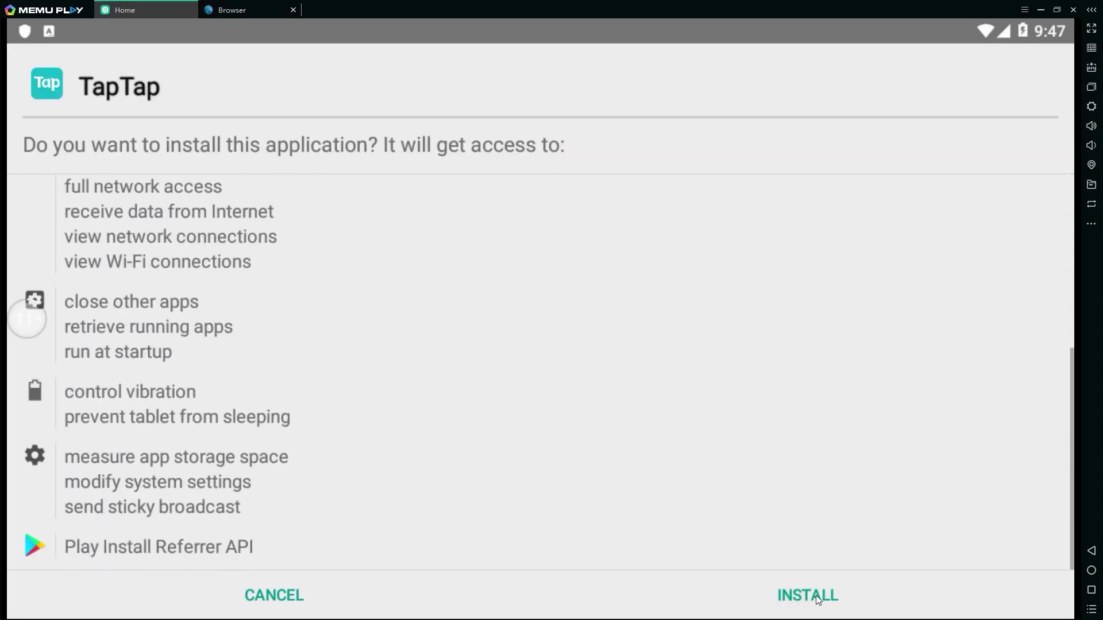
pyautogui.click(816, 585)
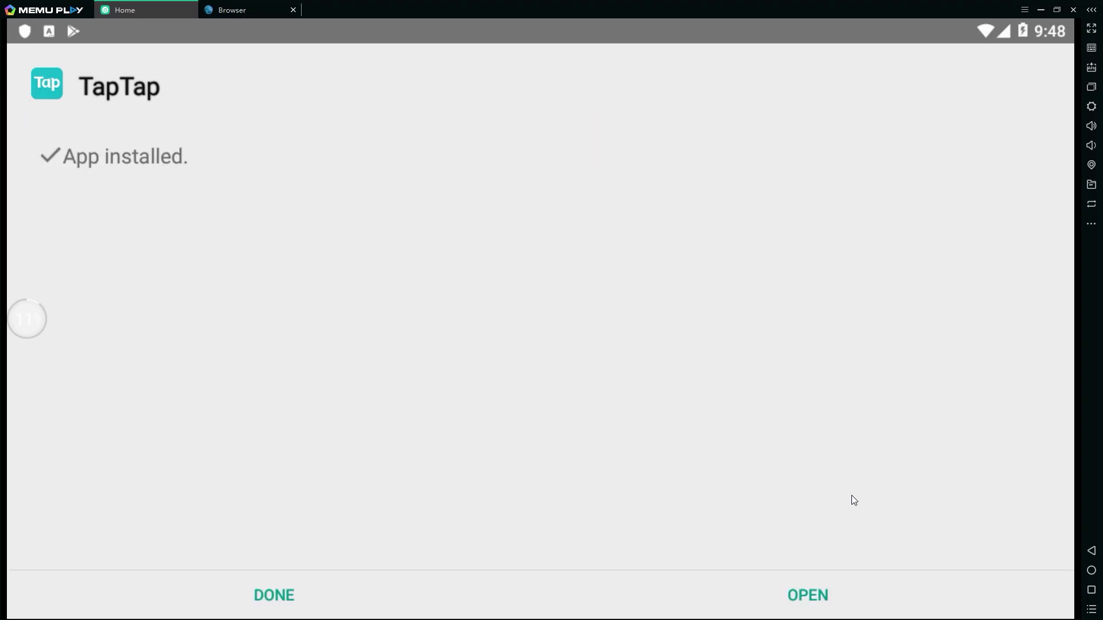
pyautogui.click(811, 594)
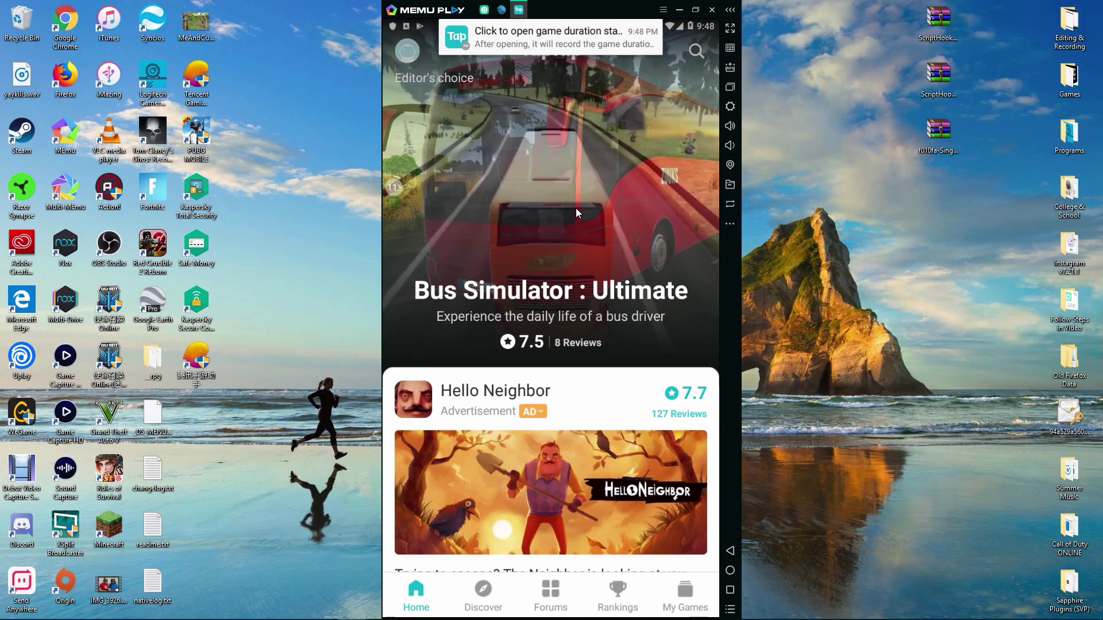
# - Search TapTap for 'call of duty', then return to the Android home screen
pyautogui.click(695, 53)
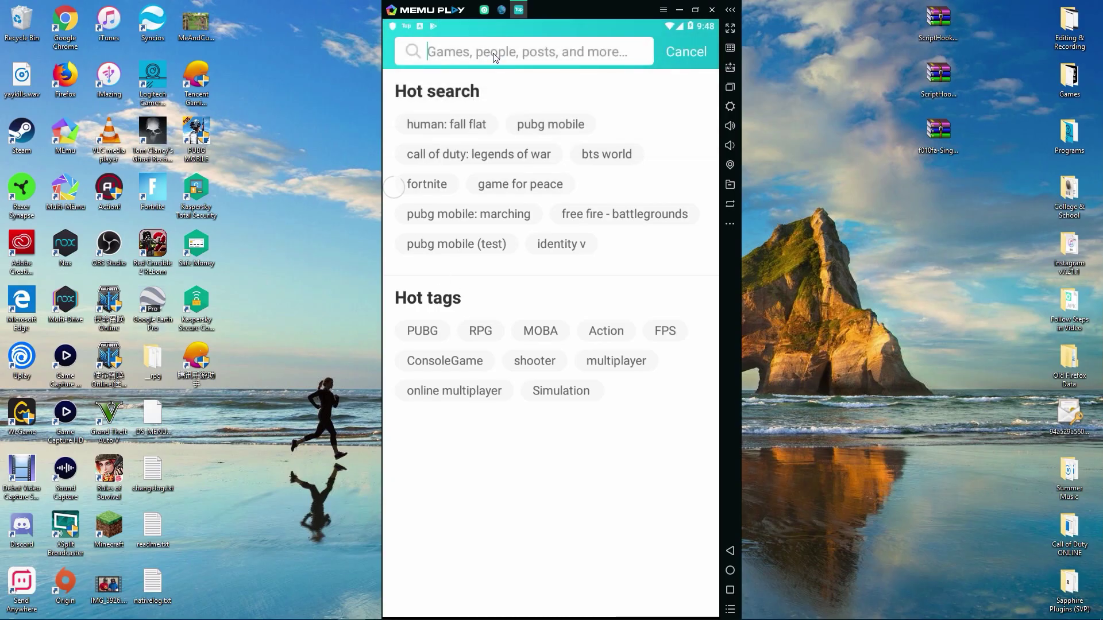
pyautogui.write('call of dut')
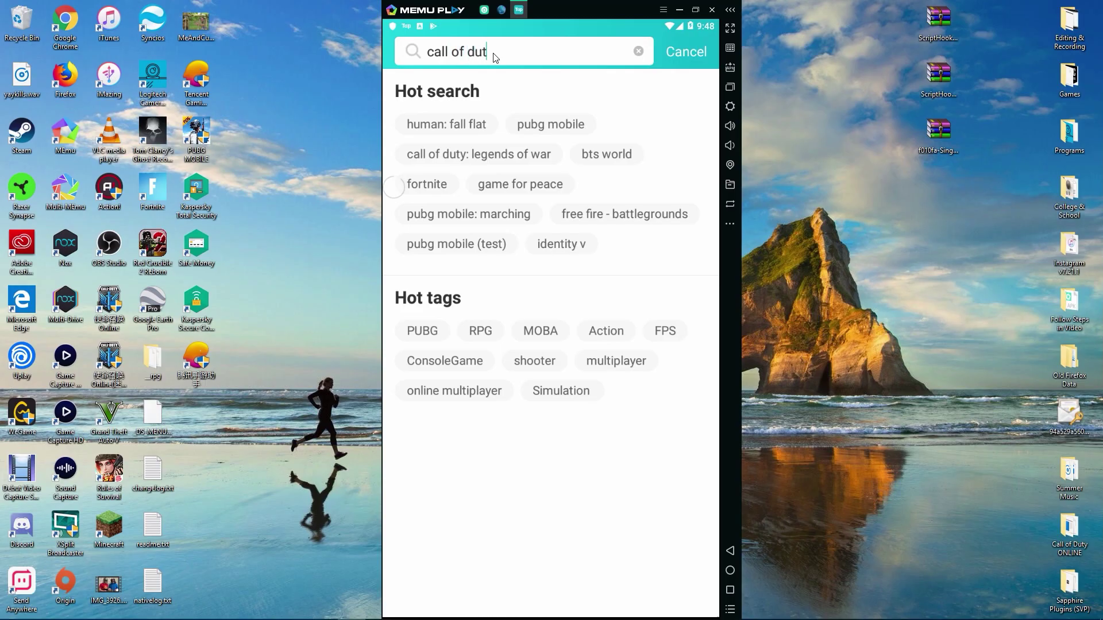
pyautogui.write('y')
pyautogui.press('Return')
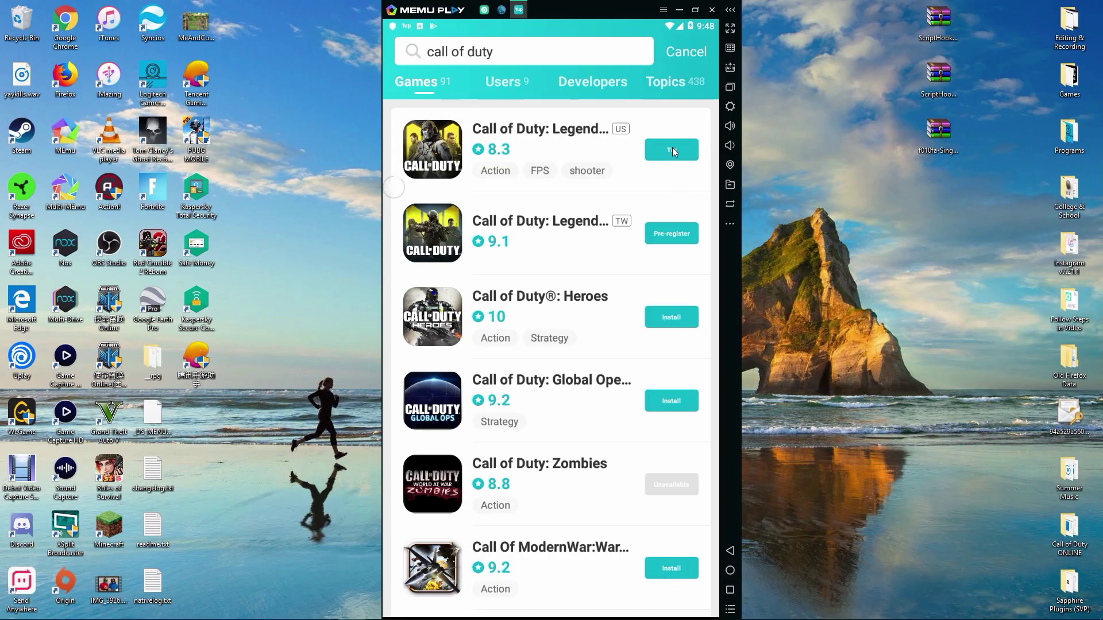
pyautogui.click(730, 571)
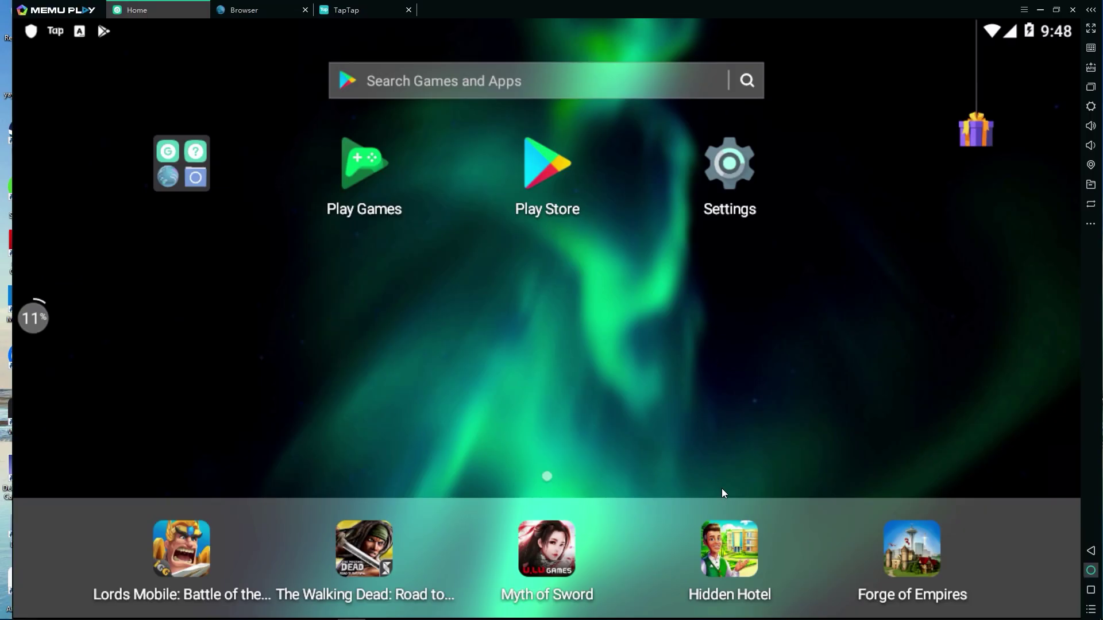